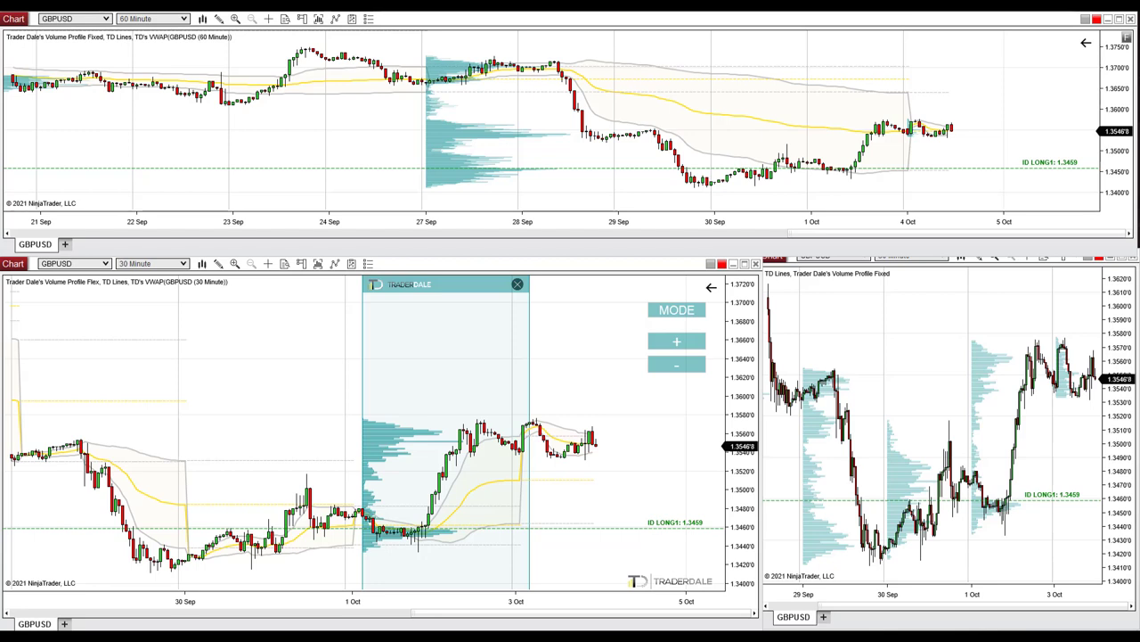
Step: Outline in pink the 60-minute GBPUSD chart, its weekly volume profile range from 27 Sep to 4 Oct, and the 30-minute chart
mouse_move(80, 50)
mouse_down()
mouse_move(1000, 60)
mouse_move(1070, 98)
mouse_move(1032, 217)
mouse_move(547, 237)
mouse_move(96, 221)
mouse_move(63, 211)
mouse_move(81, 46)
mouse_up()
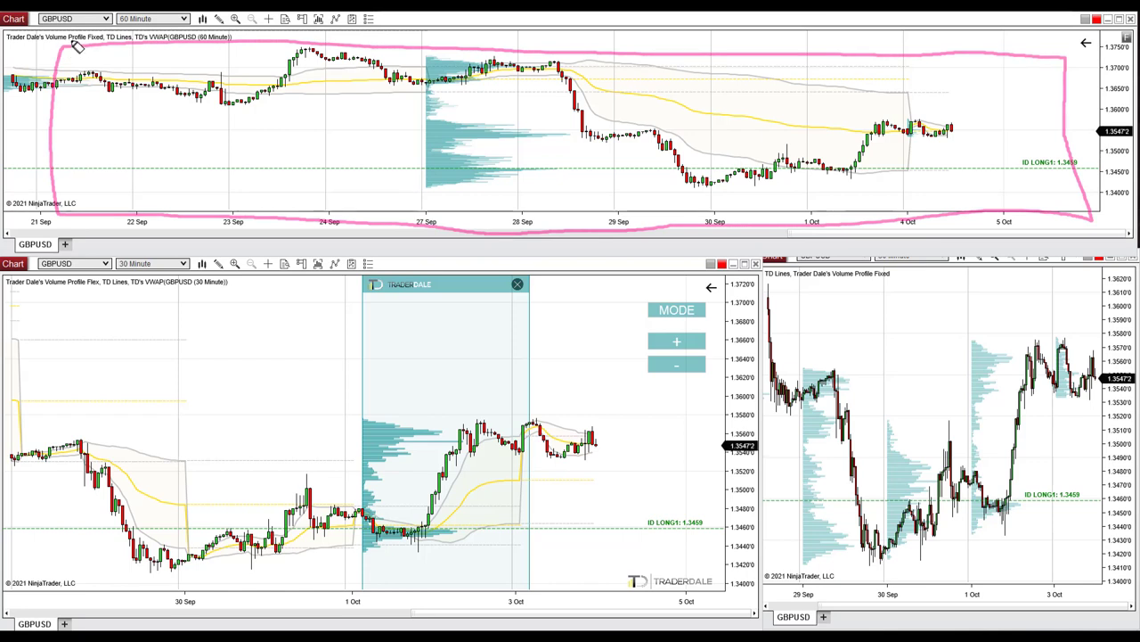
drag(424, 46, 429, 186)
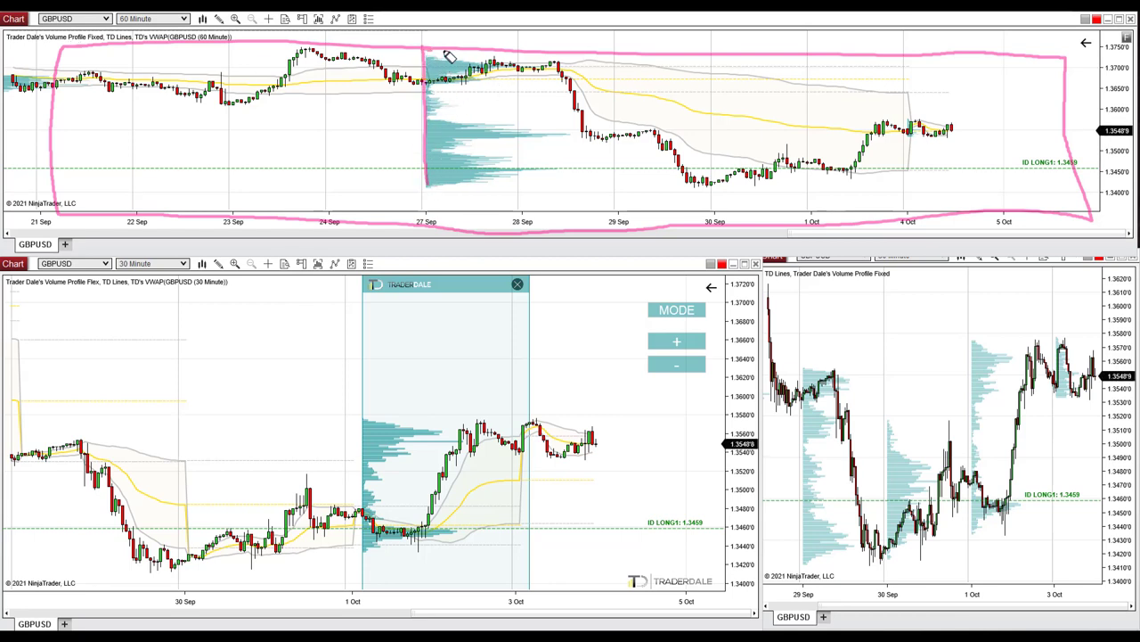
mouse_move(426, 54)
mouse_down()
mouse_move(902, 65)
mouse_move(907, 208)
mouse_move(428, 188)
mouse_up()
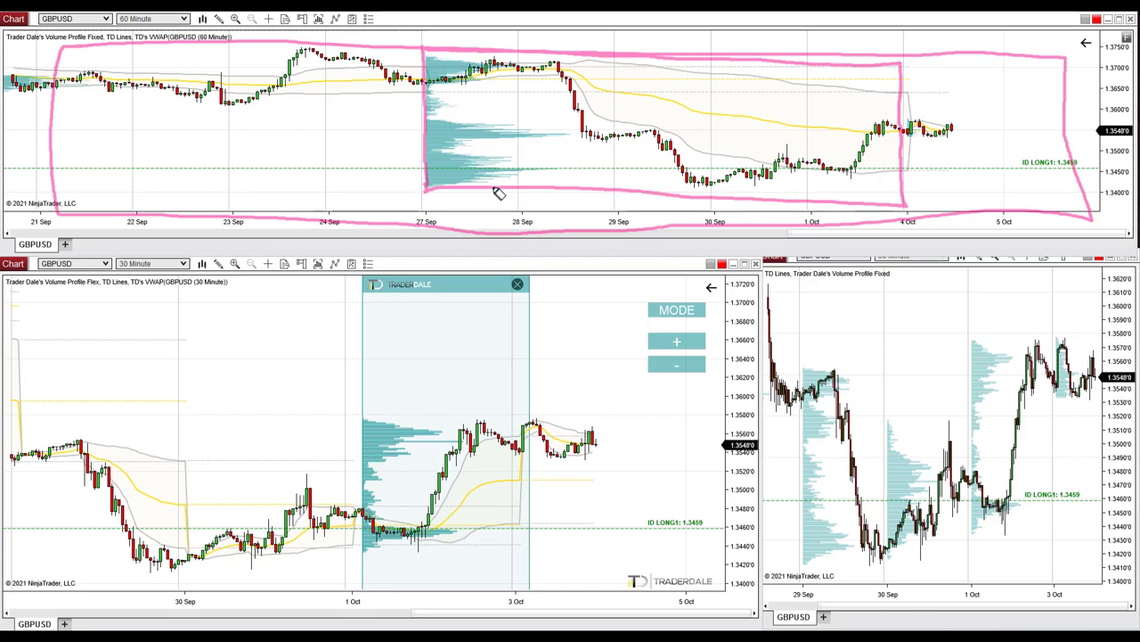
mouse_move(28, 259)
mouse_down()
mouse_move(584, 264)
mouse_move(764, 291)
mouse_move(731, 607)
mouse_move(49, 603)
mouse_move(22, 571)
mouse_move(12, 351)
mouse_move(39, 265)
mouse_up()
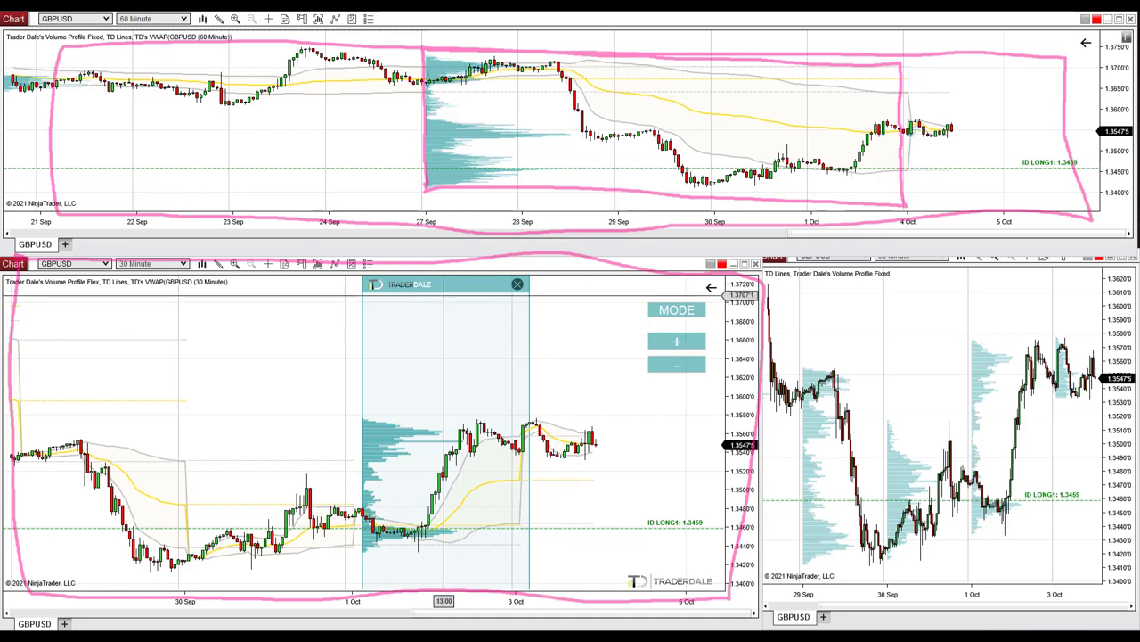
Step: Shift the flexible volume profile on the 30-minute chart to start at 1 Oct and narrow it to end just before 3 Oct
drag(413, 328, 307, 327)
drag(469, 344, 459, 372)
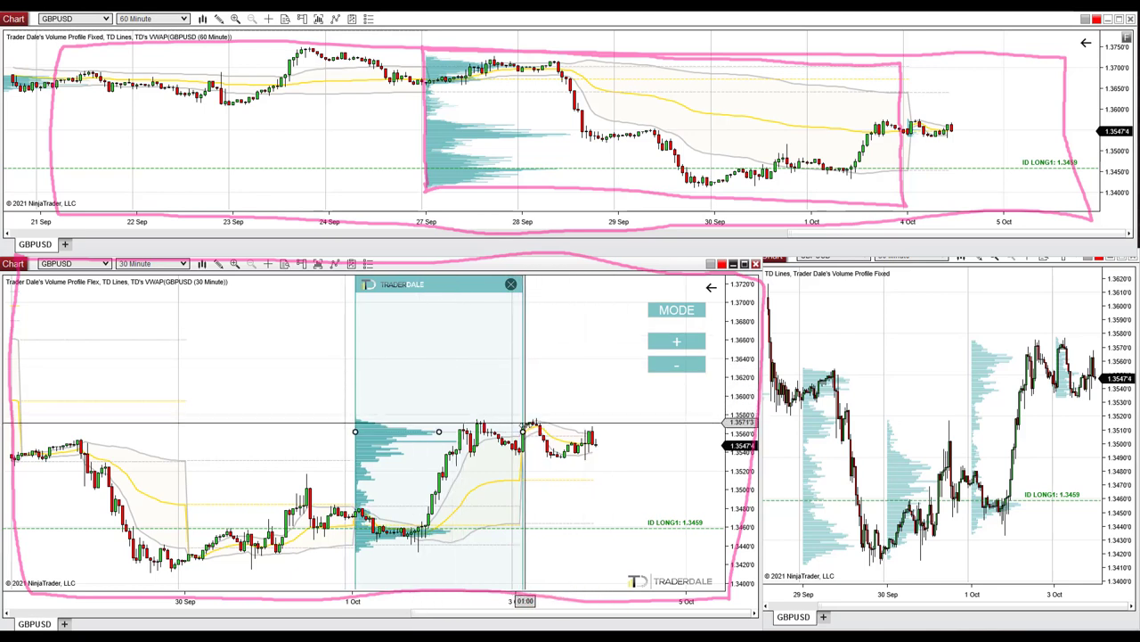
drag(523, 431, 513, 431)
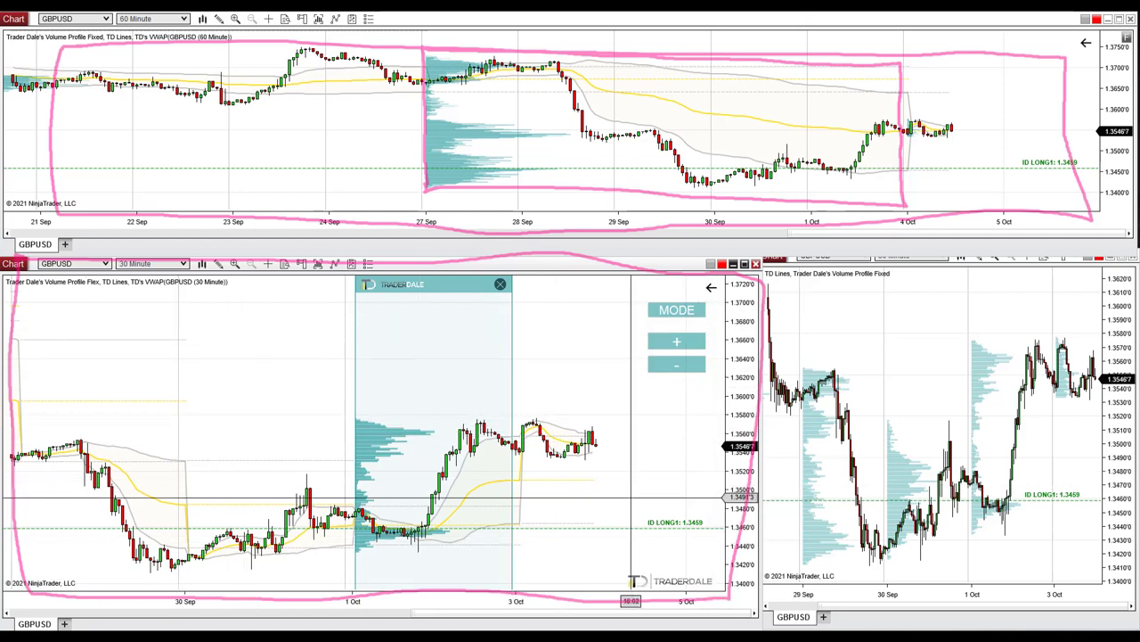
drag(631, 495, 561, 492)
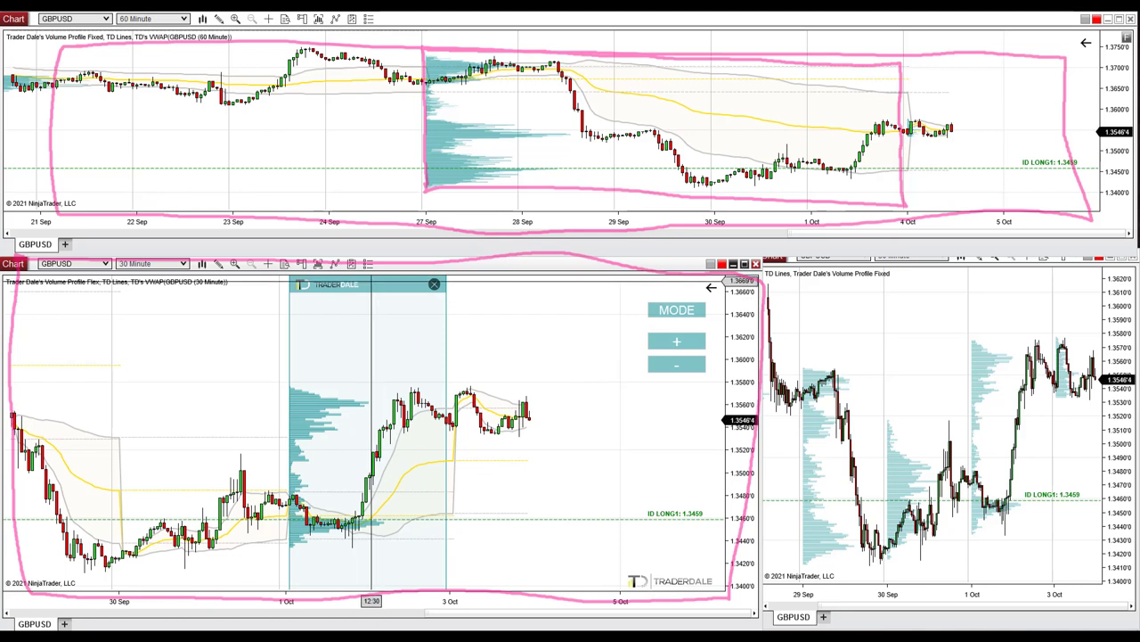
Step: Box the daily volume profiles for 29 Sep, 30 Sep and 1 Oct in pink, then clear all annotations
click(929, 359)
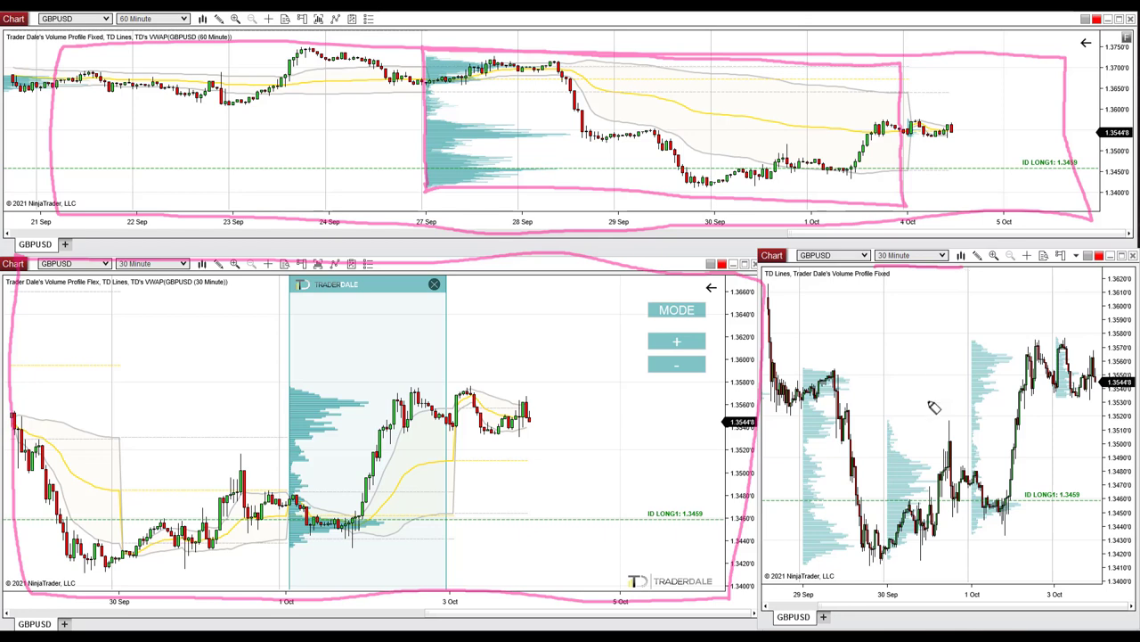
mouse_move(808, 370)
mouse_down()
mouse_move(803, 579)
mouse_move(887, 580)
mouse_move(890, 396)
mouse_move(874, 367)
mouse_move(787, 360)
mouse_up()
mouse_move(886, 362)
mouse_down()
mouse_move(970, 365)
mouse_move(961, 547)
mouse_move(1059, 543)
mouse_move(1060, 341)
mouse_move(1043, 323)
mouse_move(965, 324)
mouse_move(959, 386)
mouse_up()
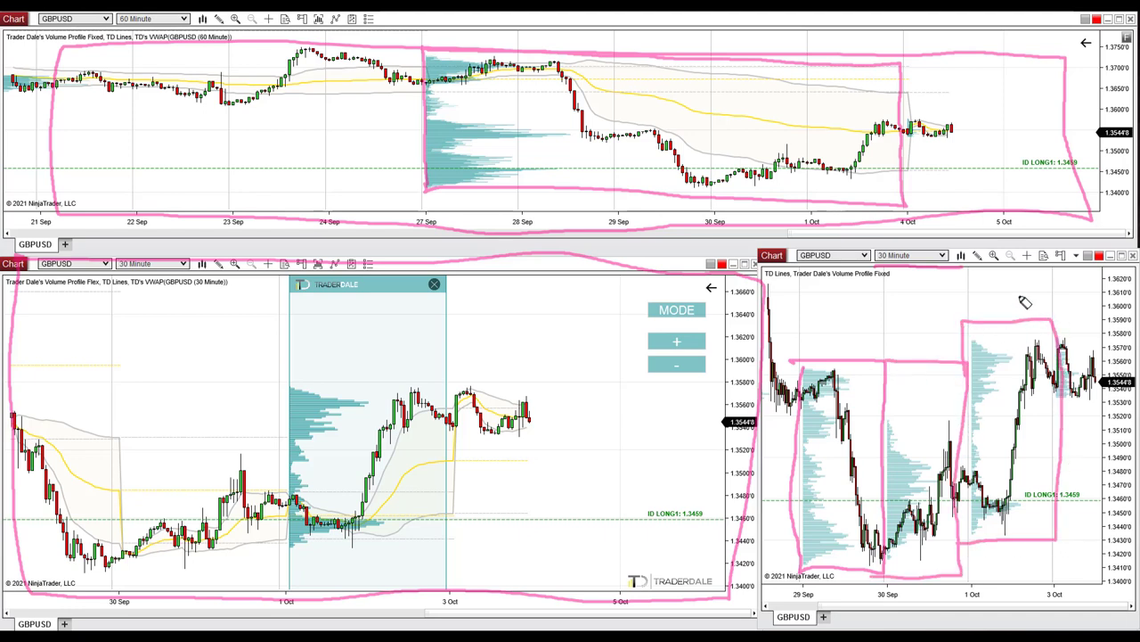
key(Escape)
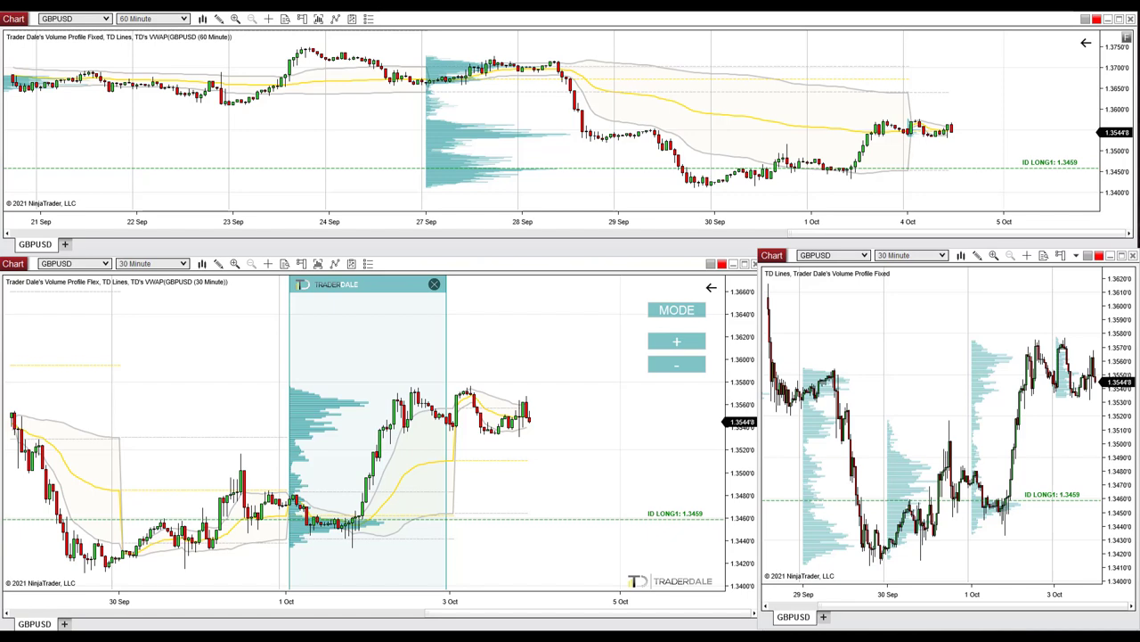
Step: Mark the 1 Oct volume cluster and rally on the 30-minute chart, and highlight the ID LONG1 level at 1.3459 extending from it
mouse_move(341, 515)
mouse_down()
mouse_move(301, 528)
mouse_move(347, 545)
mouse_move(397, 525)
mouse_move(332, 518)
mouse_move(338, 526)
mouse_move(374, 389)
mouse_move(393, 389)
mouse_up()
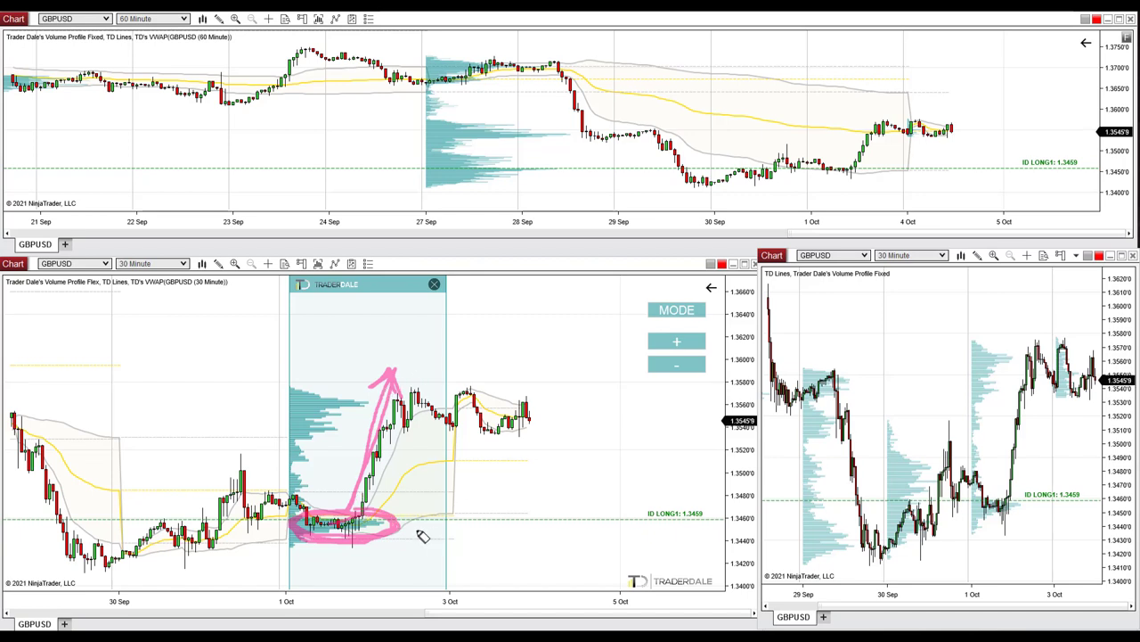
drag(398, 520, 738, 522)
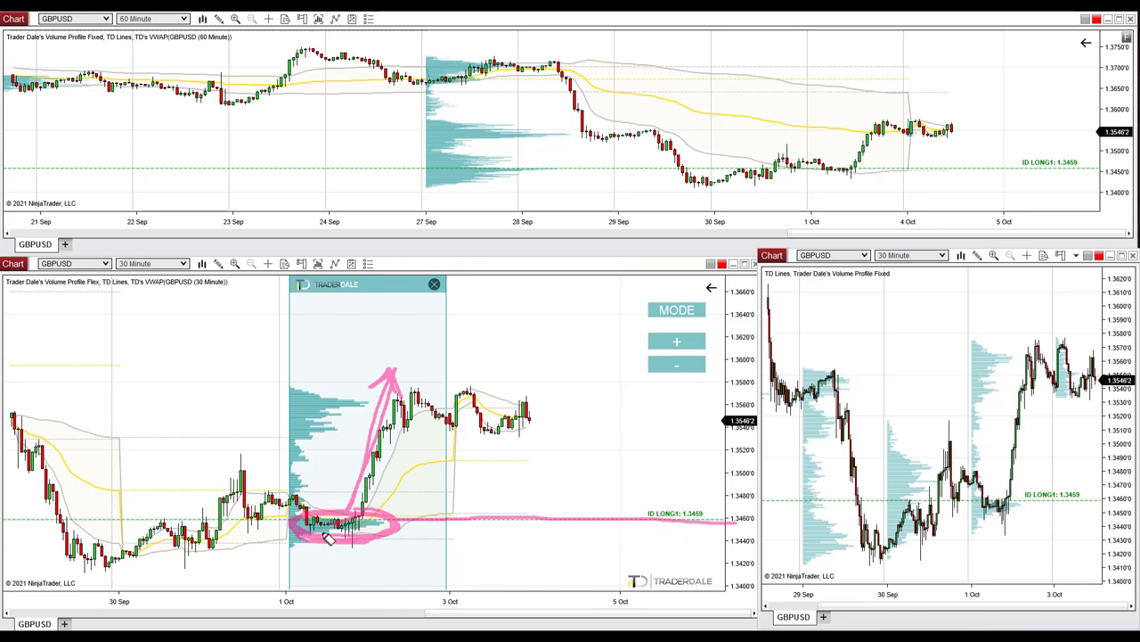
mouse_move(700, 506)
mouse_down()
mouse_move(629, 518)
mouse_move(692, 538)
mouse_move(713, 512)
mouse_move(686, 505)
mouse_up()
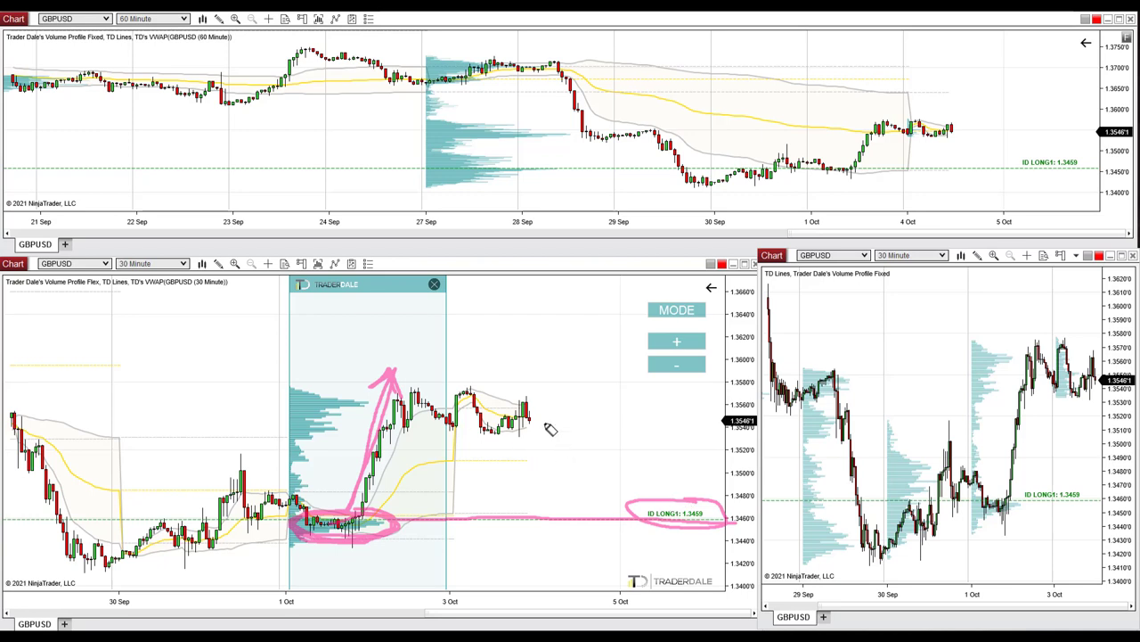
Step: Sketch a dark projected drop to the 1.3459 level and bounce upward, and circle the 1 Oct volume cluster
drag(537, 422, 588, 522)
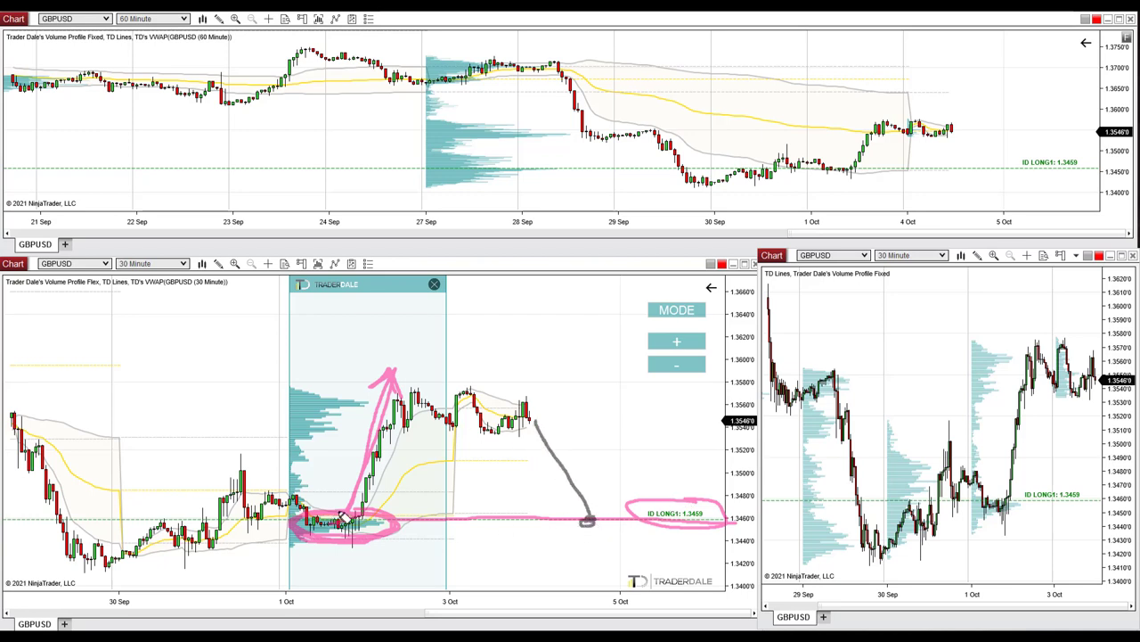
mouse_move(346, 517)
mouse_down()
mouse_move(299, 523)
mouse_move(321, 546)
mouse_move(425, 529)
mouse_up()
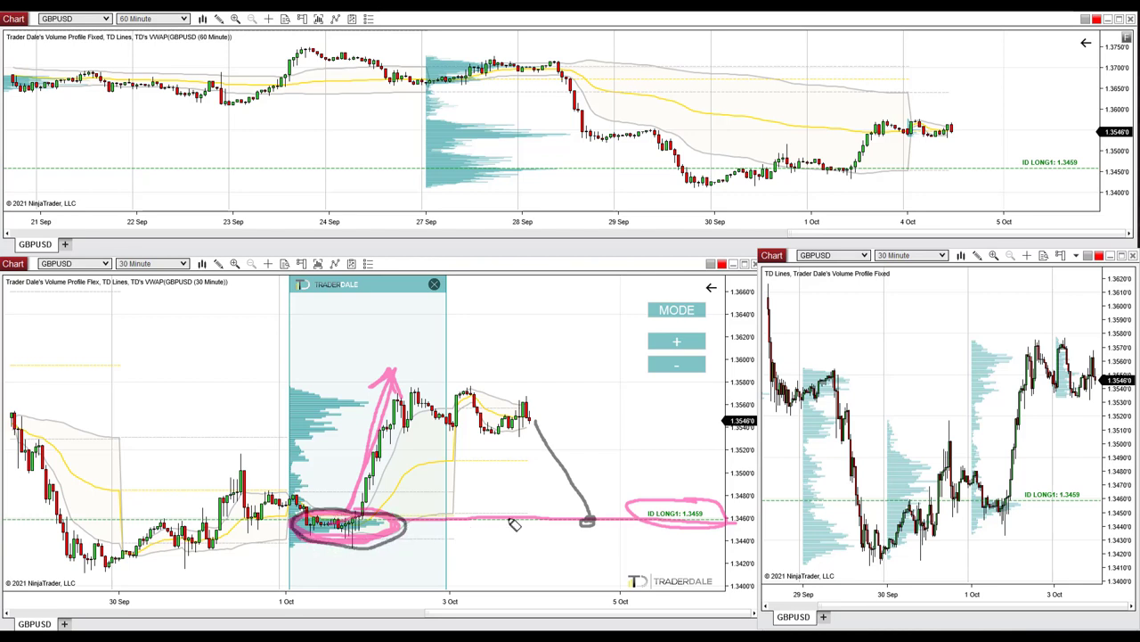
mouse_move(589, 523)
mouse_down()
mouse_move(624, 467)
mouse_move(627, 488)
mouse_up()
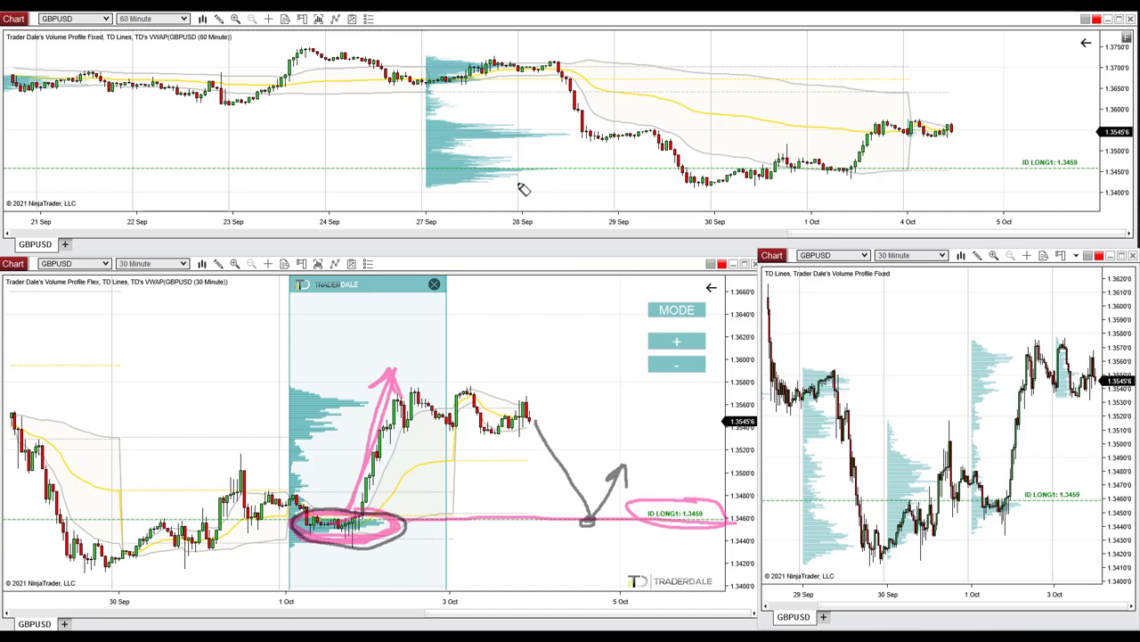
Step: Circle the heavy-volume node near 1.3459 on the 60-minute weekly profile, extend a line from it, and sketch a price bounce
mouse_move(456, 170)
mouse_down()
mouse_move(418, 175)
mouse_move(558, 179)
mouse_move(582, 168)
mouse_move(489, 169)
mouse_up()
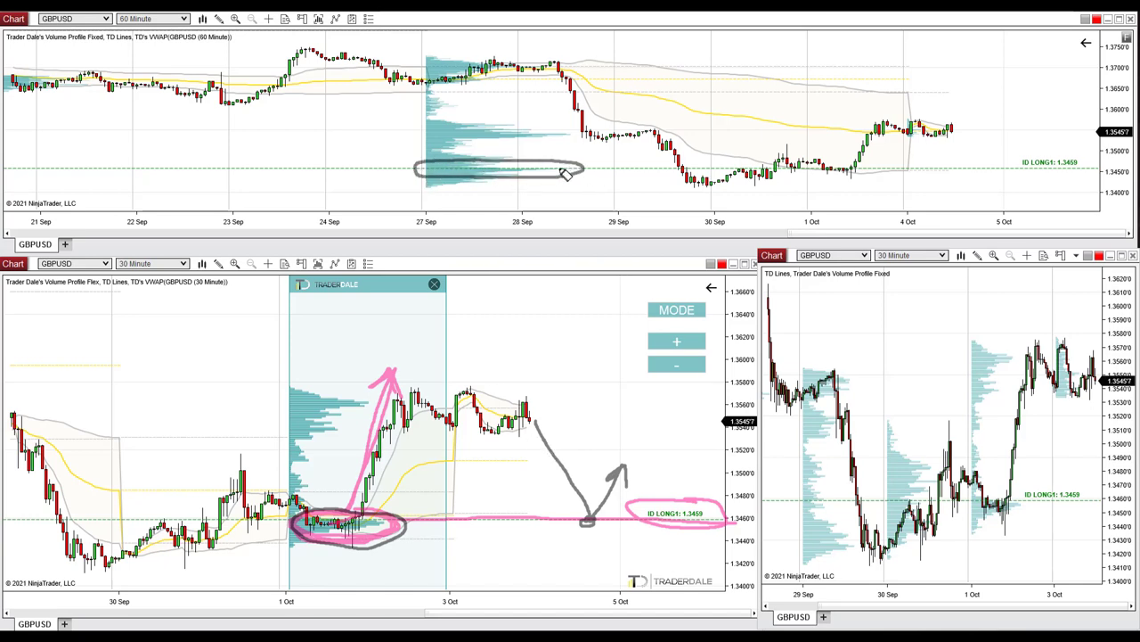
drag(565, 173, 1105, 172)
mouse_move(967, 136)
mouse_down()
mouse_move(982, 169)
mouse_move(1016, 144)
mouse_up()
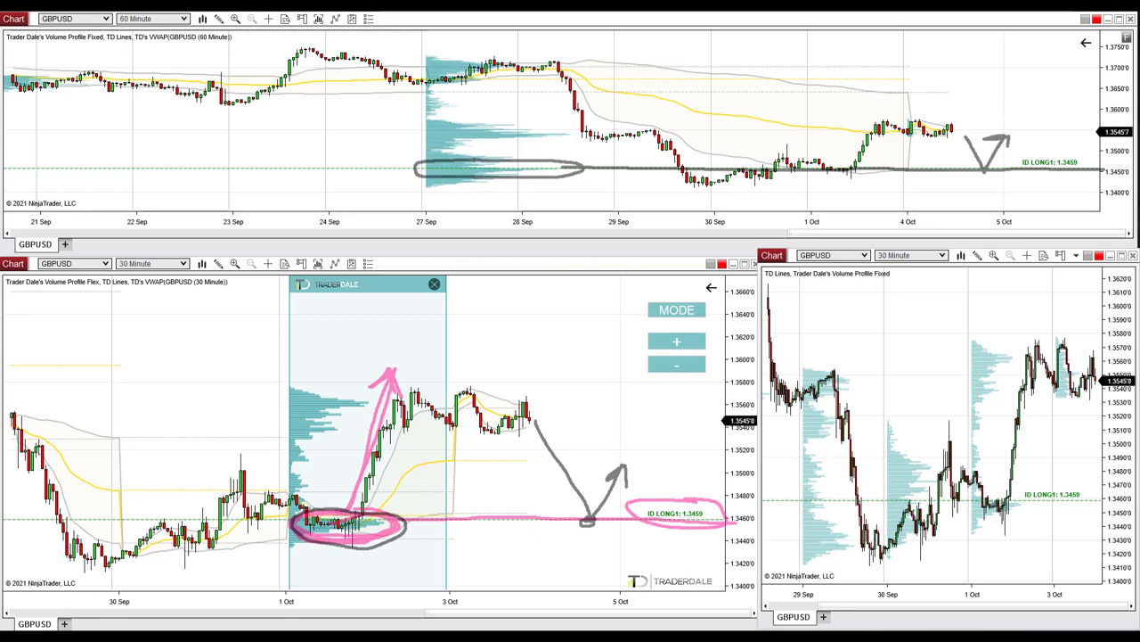
Step: Clear the drawn annotations and delete the flexible volume profile from the 30-minute GBPUSD chart
key(Escape)
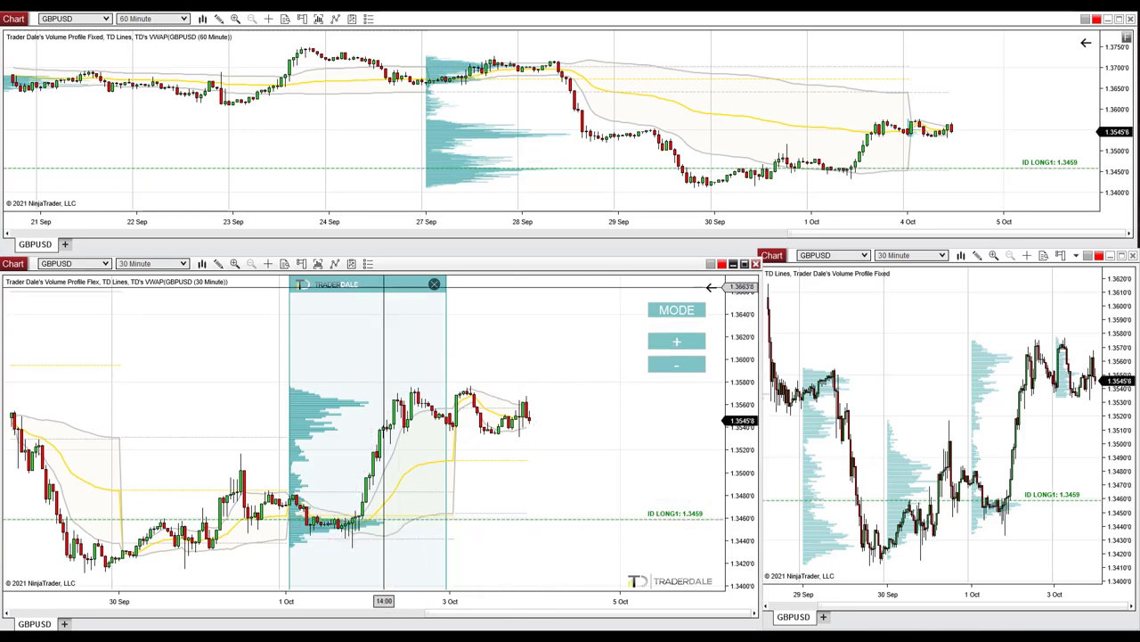
key(Delete)
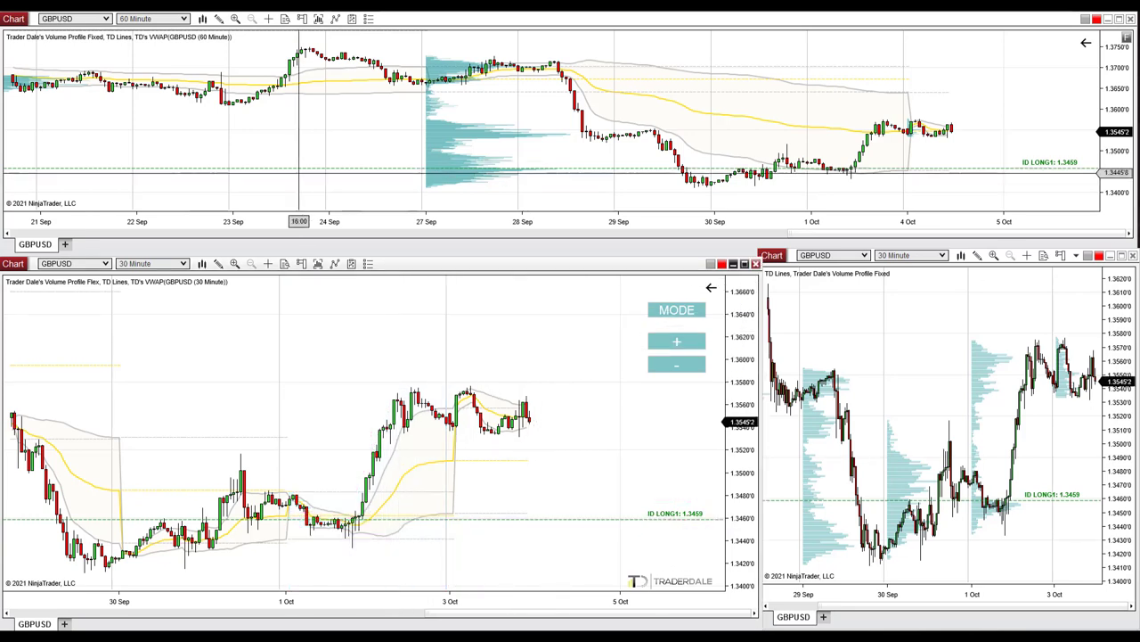
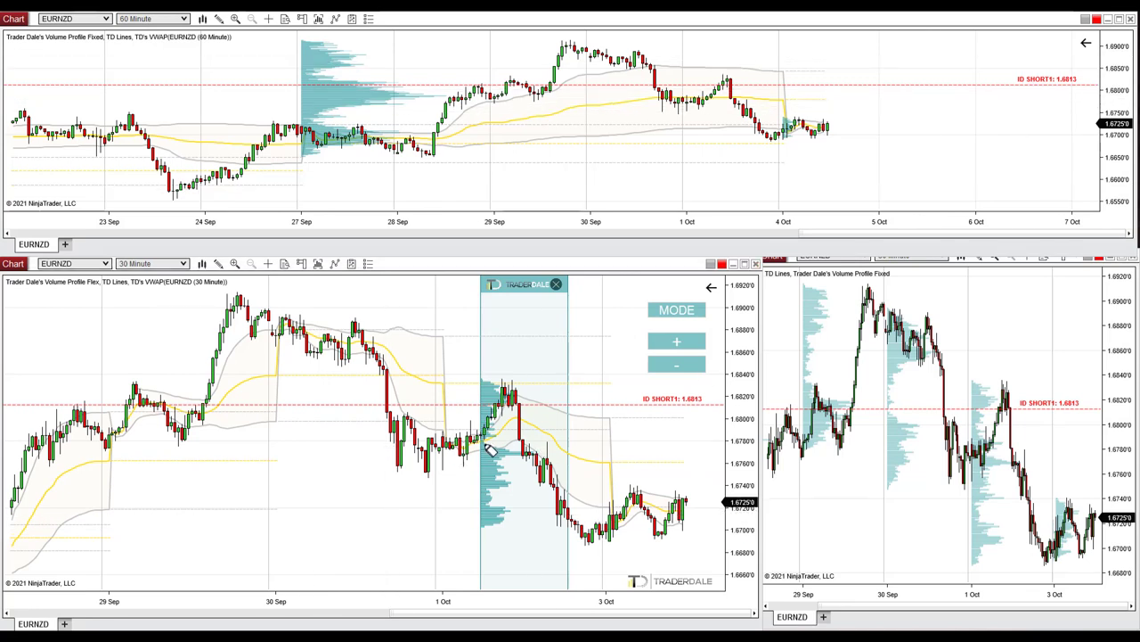
drag(465, 448, 519, 399)
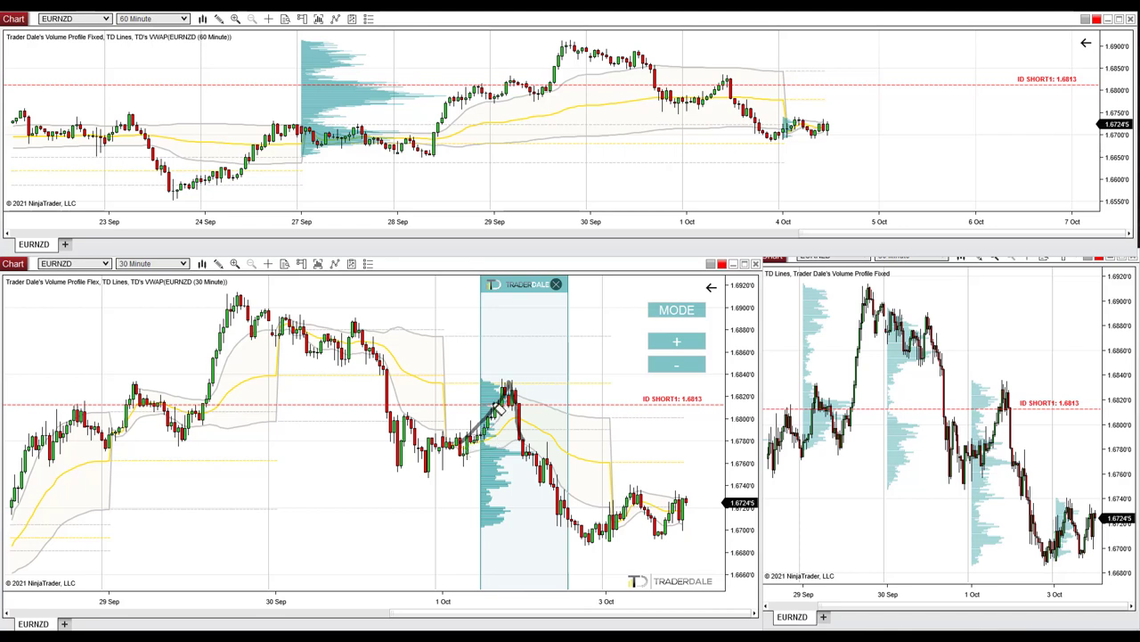
click(507, 389)
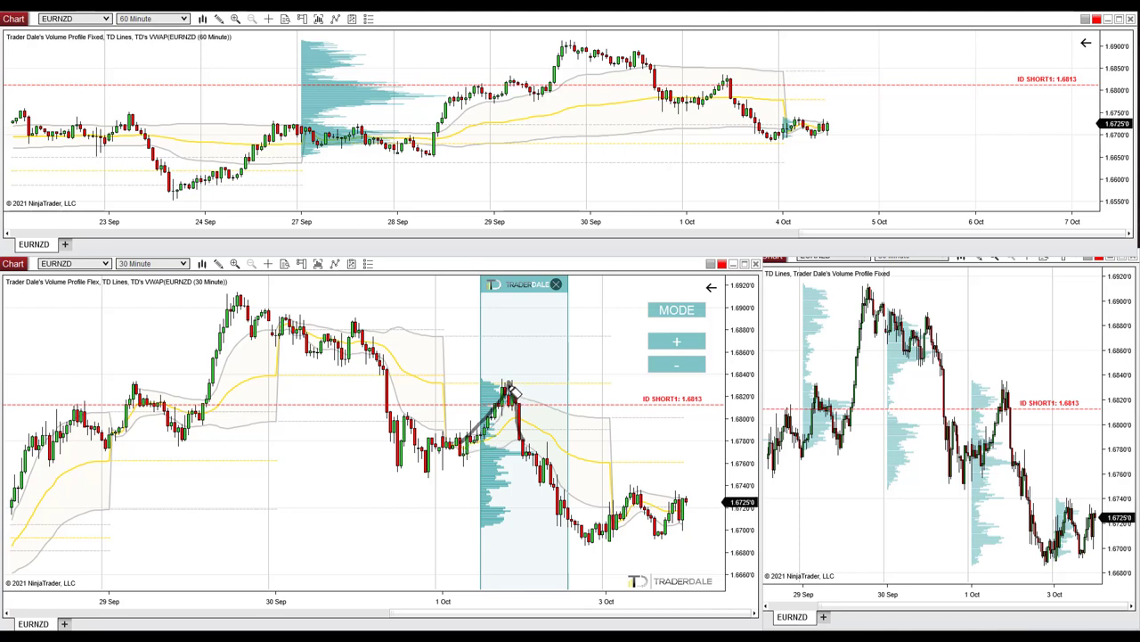
mouse_move(526, 448)
mouse_down()
mouse_move(587, 543)
mouse_move(555, 537)
mouse_up()
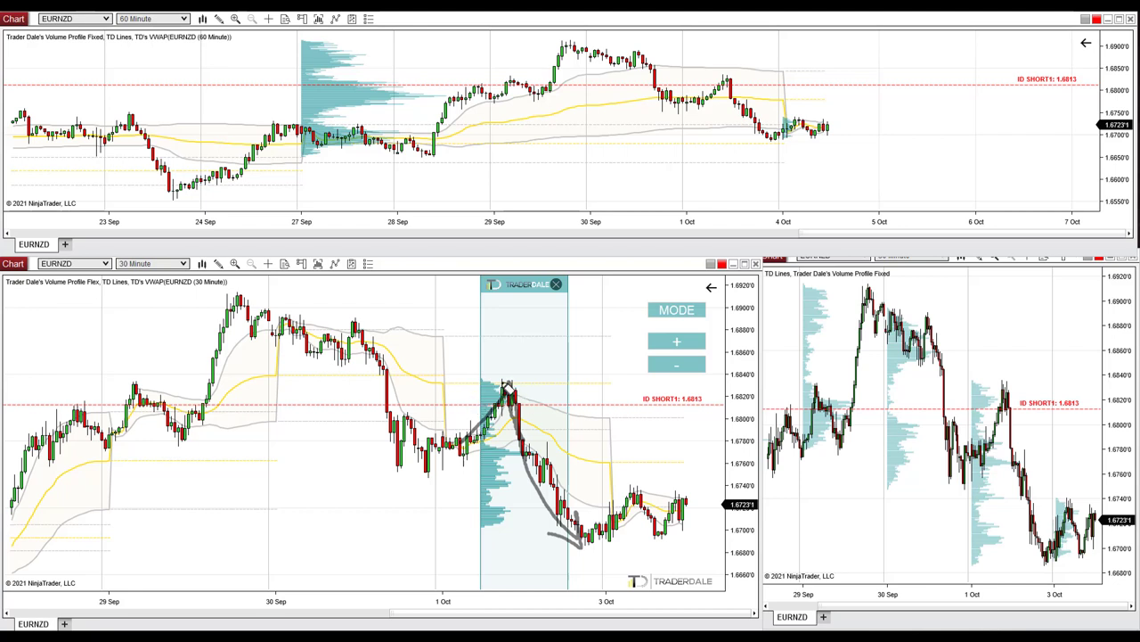
mouse_move(506, 384)
mouse_down()
mouse_move(476, 404)
mouse_move(515, 415)
mouse_move(513, 383)
mouse_move(486, 381)
mouse_up()
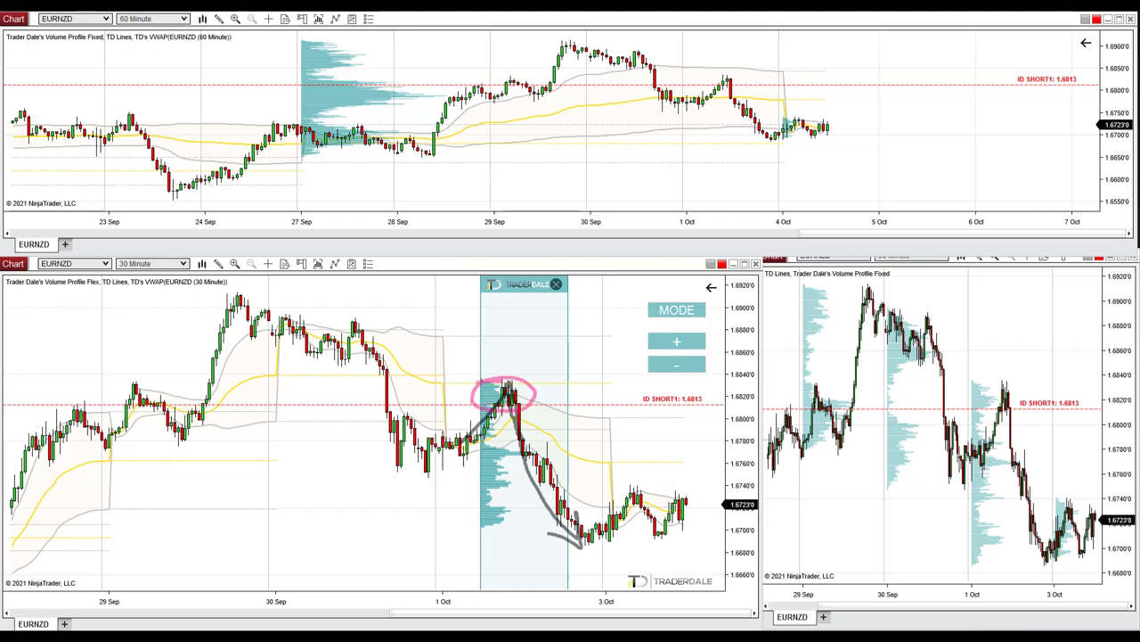
key(Escape)
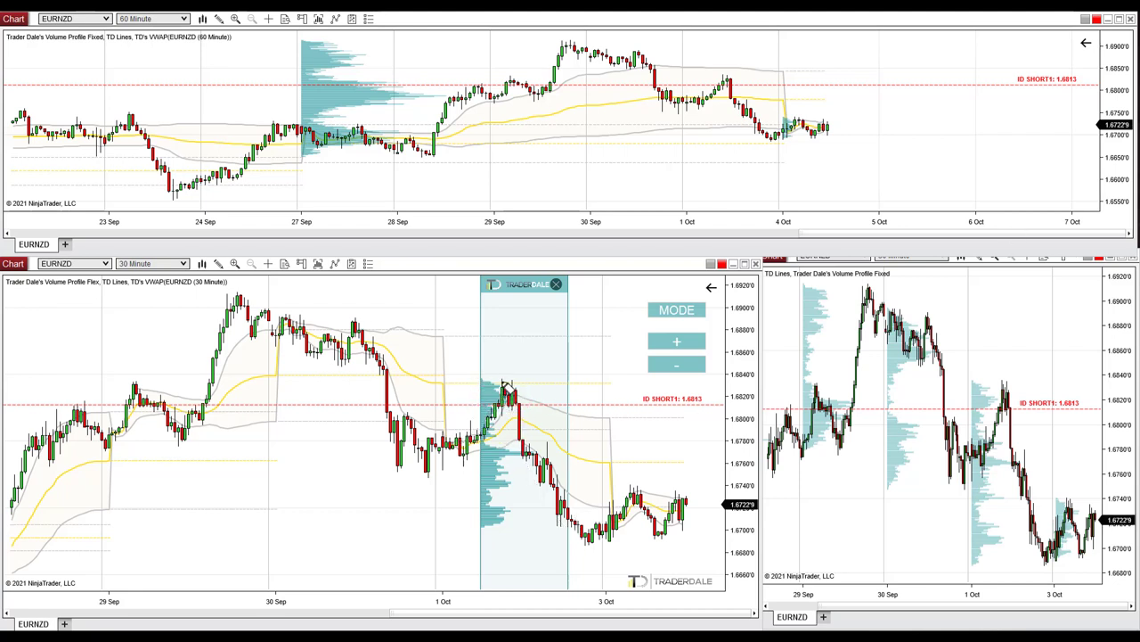
Step: Circle the 1 Oct price rejection on the 30-minute EURNZD chart and trace the rise and sell-off with a pink downward arrow
mouse_move(491, 385)
mouse_down()
mouse_move(491, 419)
mouse_move(516, 421)
mouse_move(516, 390)
mouse_move(479, 411)
mouse_up()
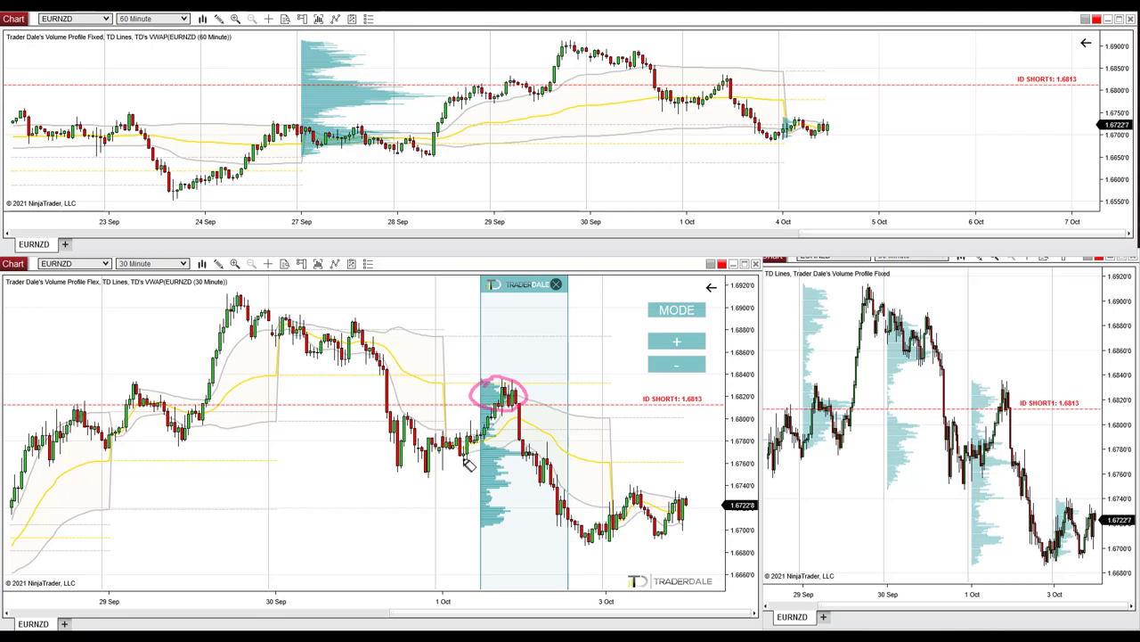
mouse_move(508, 397)
mouse_down()
mouse_move(607, 581)
mouse_move(601, 589)
mouse_move(579, 561)
mouse_up()
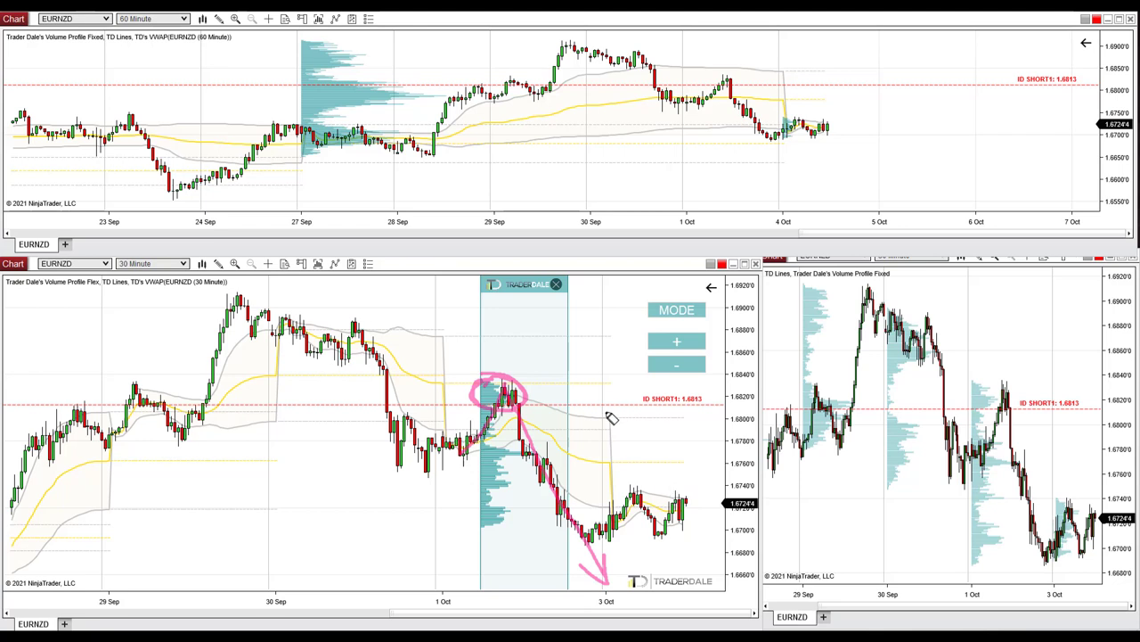
Step: Extend a pink line along the ID SHORT1 level at 1.6813 and sketch a pullback up to it followed by a drop
drag(523, 406, 730, 409)
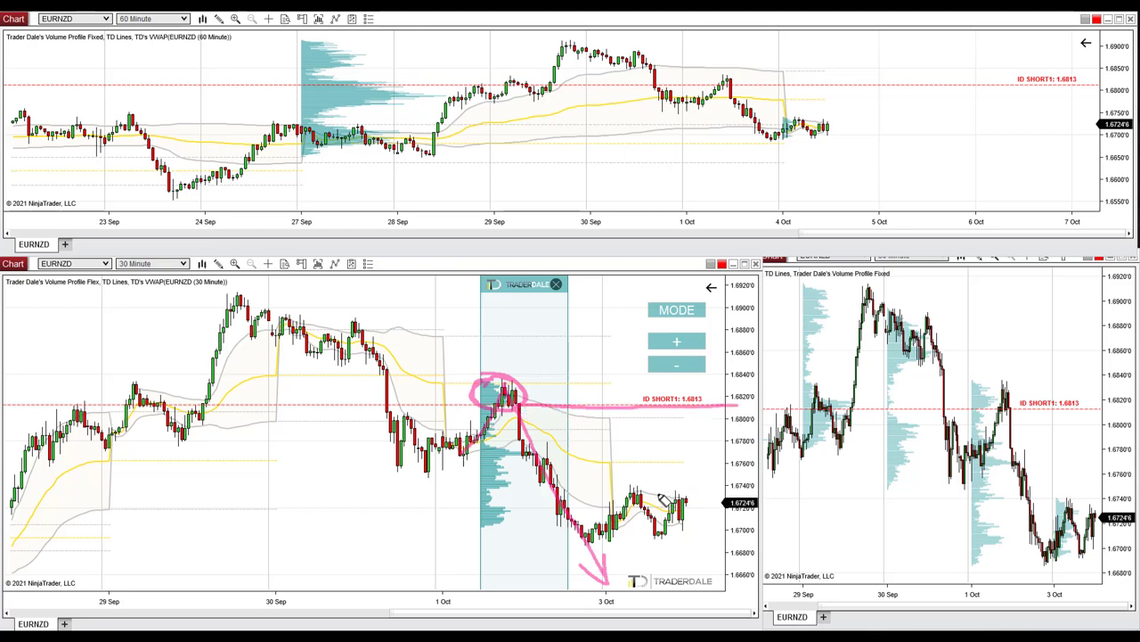
drag(659, 495, 711, 413)
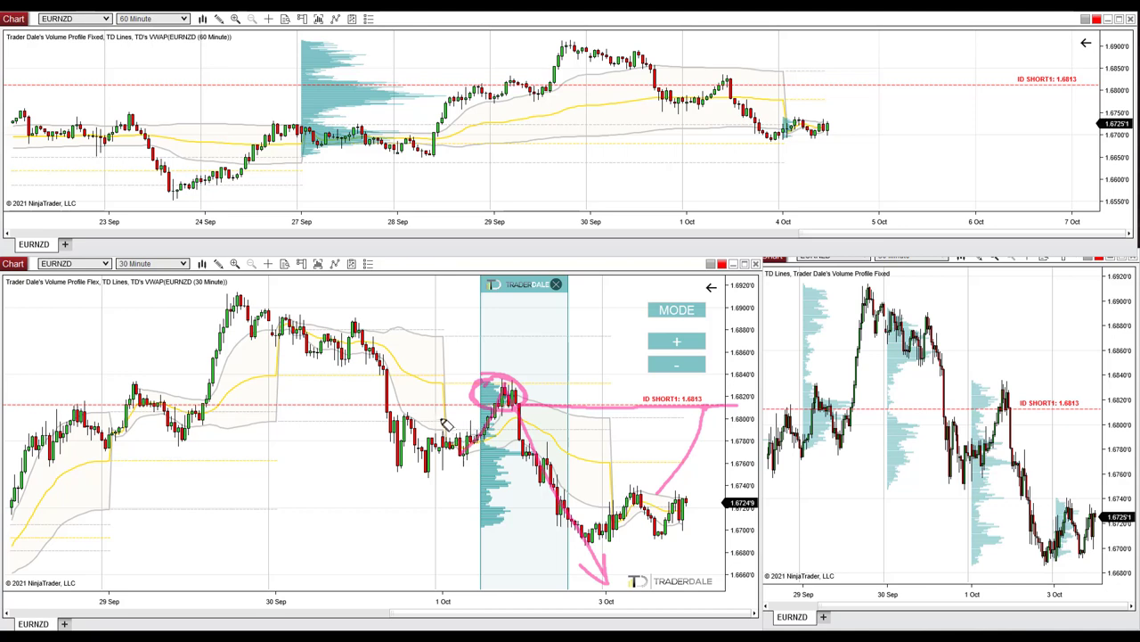
mouse_move(710, 412)
mouse_down()
mouse_move(724, 470)
mouse_move(715, 461)
mouse_up()
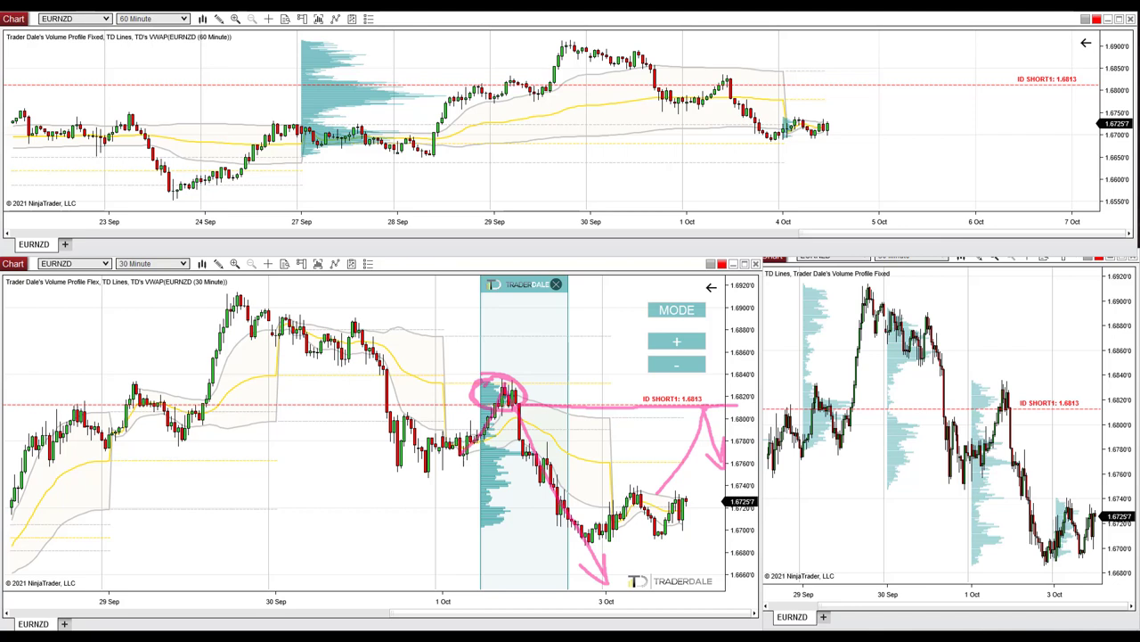
Step: Clear the annotations and delete the flexible volume profile from the 30-minute EURNZD chart
key(Escape)
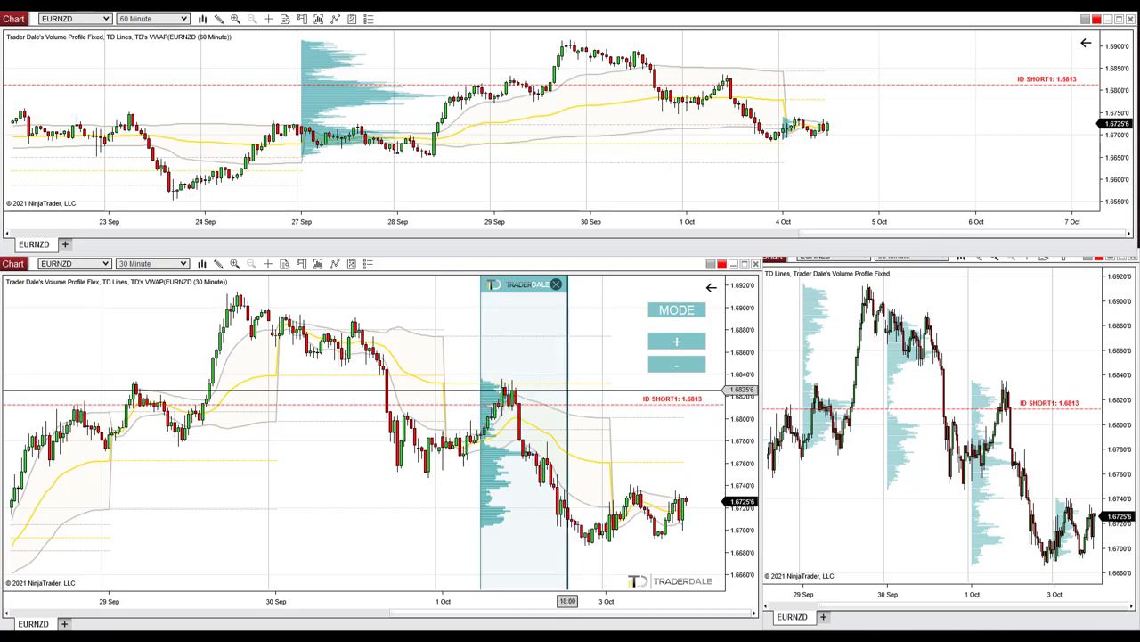
click(567, 431)
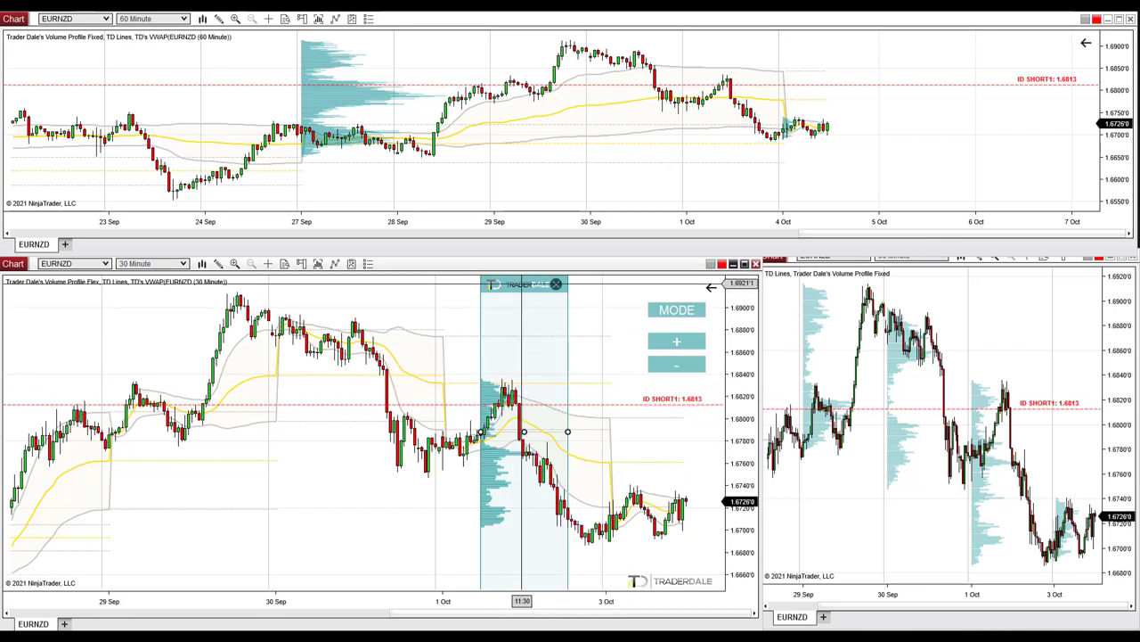
key(Delete)
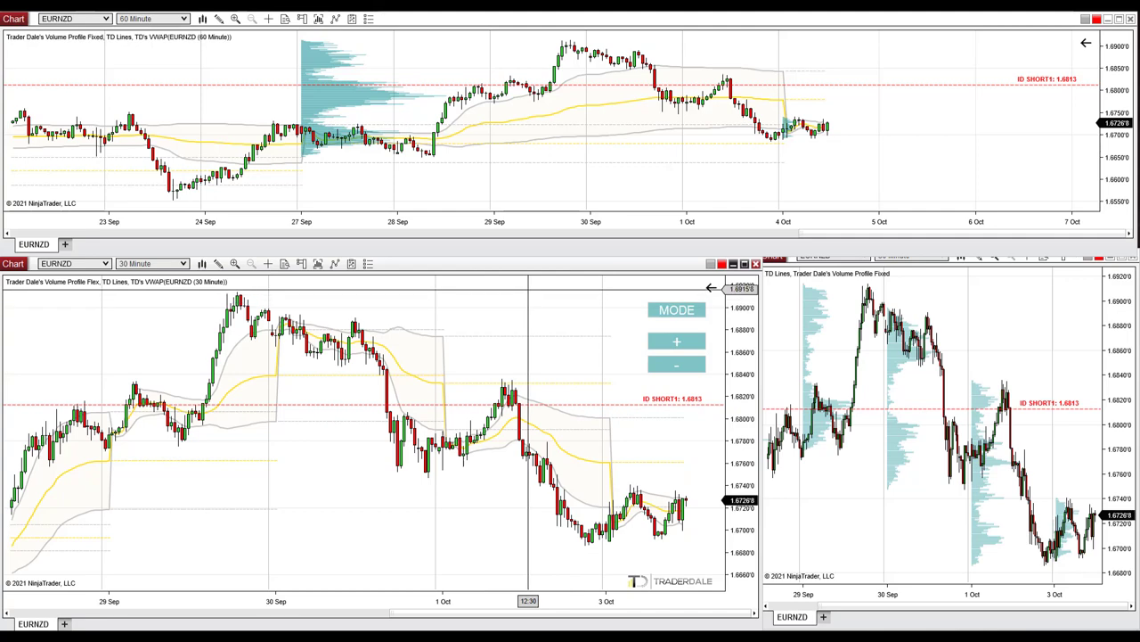
Step: Switch the charts' instrument to AUDJPY
text(AUDJPY)
key(Return)
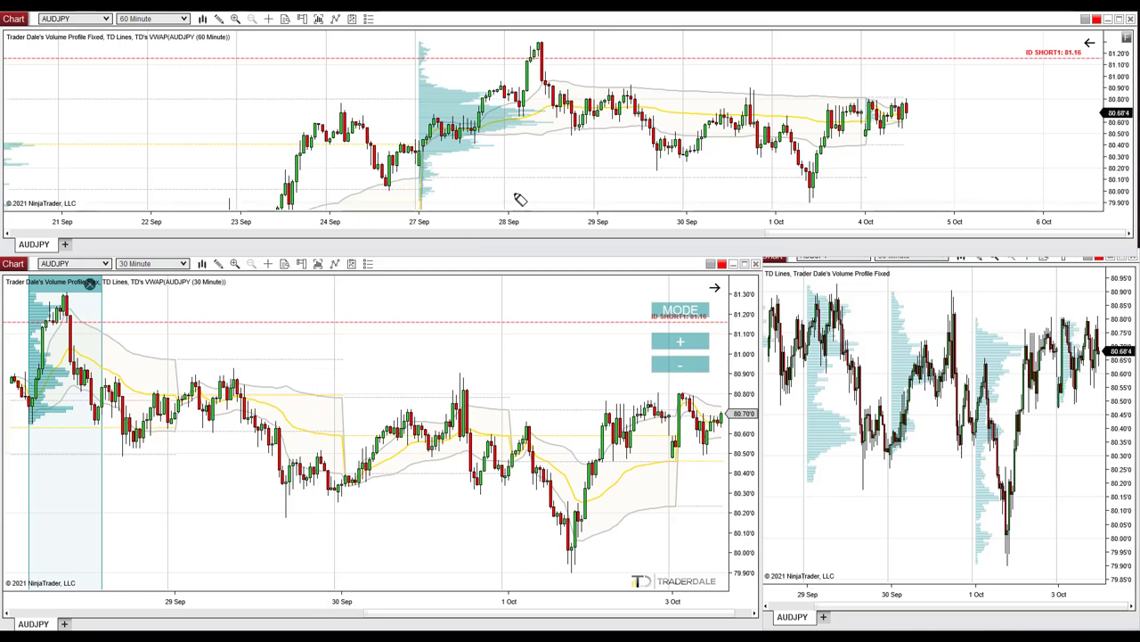
Step: Outline the large volume profile on the 60-minute AUDJPY chart in pink and write a letter D beside it
drag(417, 41, 426, 195)
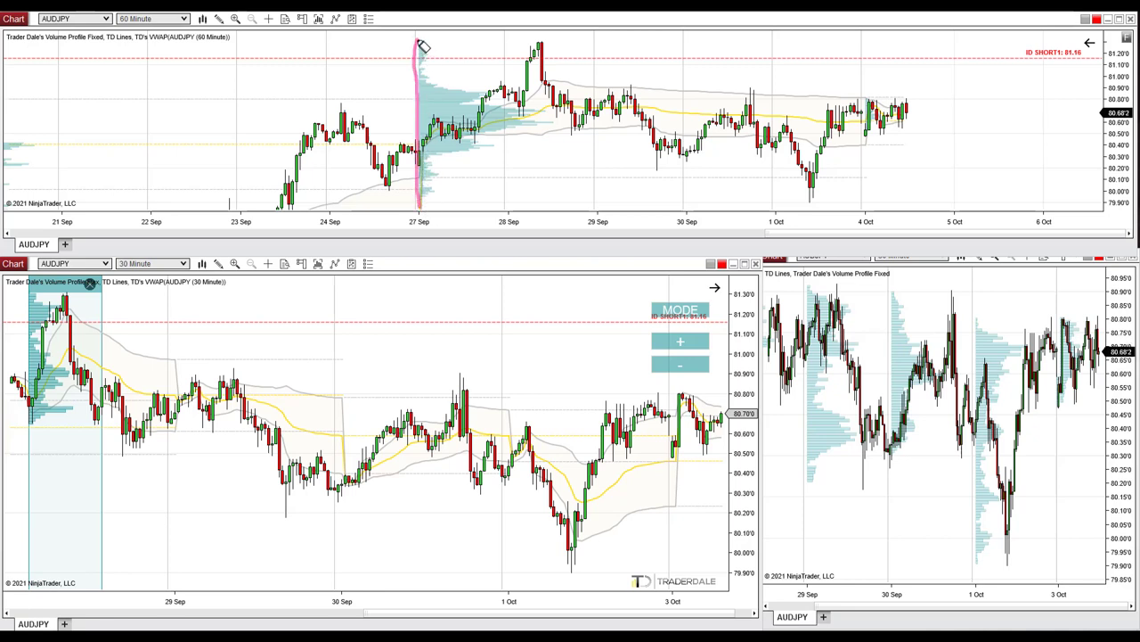
mouse_move(422, 47)
mouse_down()
mouse_move(456, 93)
mouse_move(545, 109)
mouse_move(542, 139)
mouse_move(449, 174)
mouse_move(421, 208)
mouse_up()
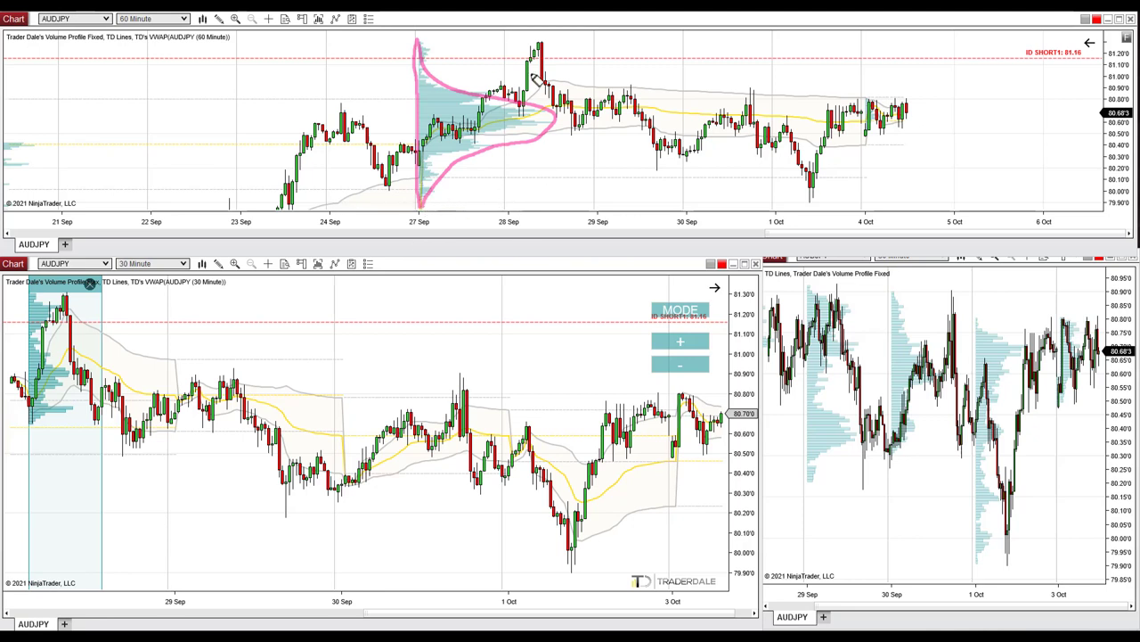
mouse_move(210, 93)
mouse_down()
mouse_move(210, 125)
mouse_move(210, 93)
mouse_move(239, 119)
mouse_move(213, 133)
mouse_up()
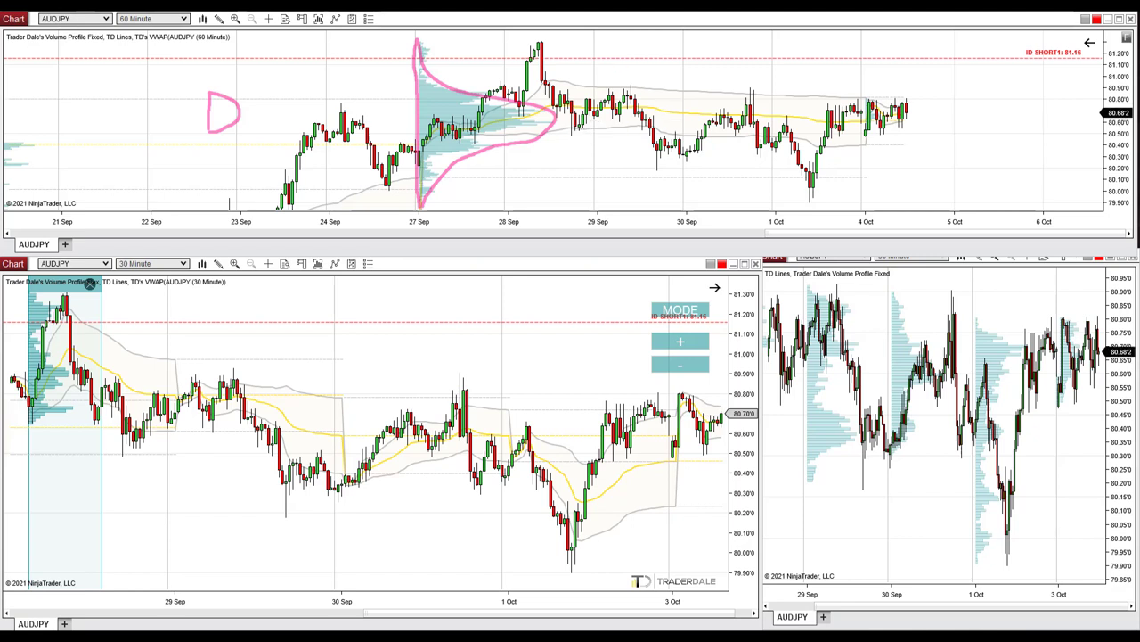
Step: Highlight the profile's heavy-volume zone in yellow across the 60-minute chart and circle the profile's thin upper and lower ends in pink
drag(555, 120, 1102, 118)
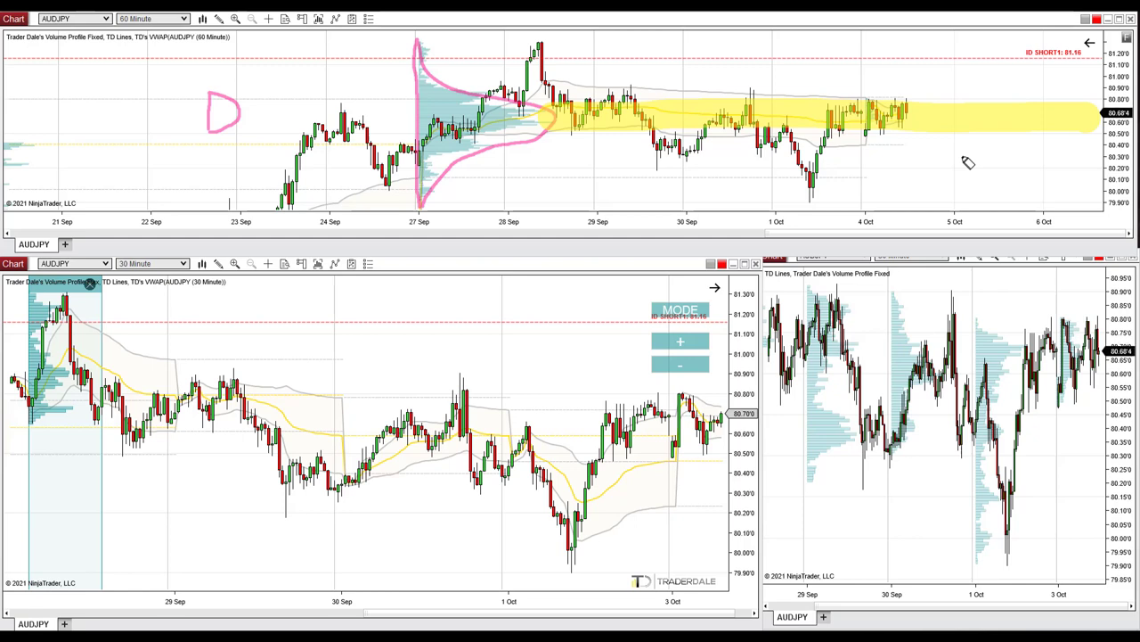
mouse_move(422, 53)
mouse_down()
mouse_move(410, 38)
mouse_move(430, 64)
mouse_up()
mouse_move(422, 187)
mouse_down()
mouse_move(438, 191)
mouse_move(422, 200)
mouse_up()
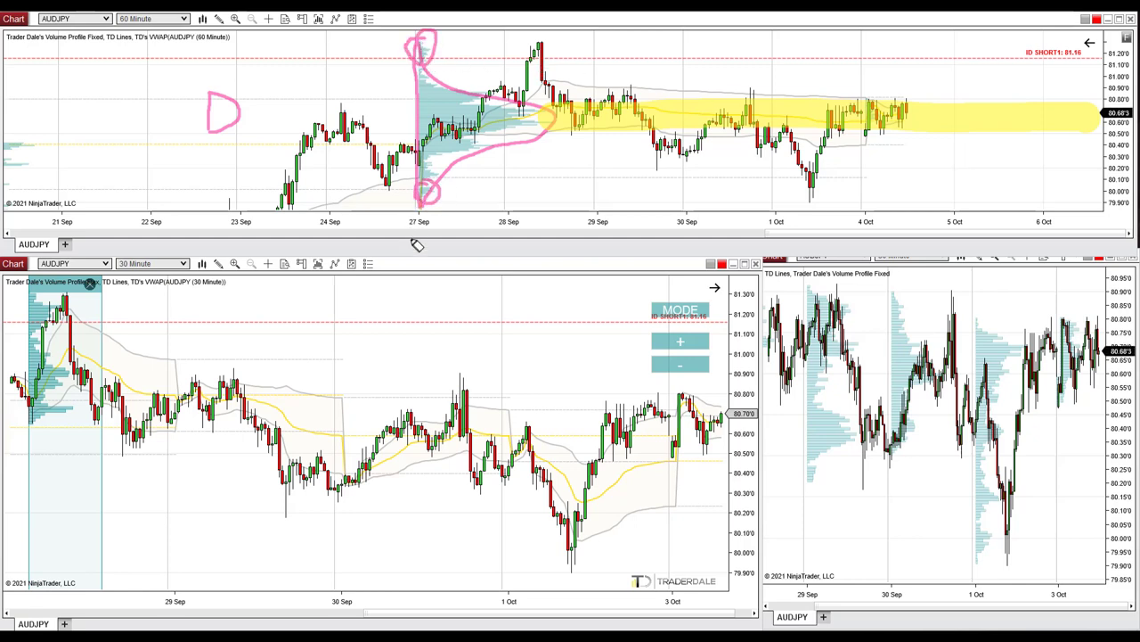
mouse_move(424, 36)
mouse_down()
mouse_move(453, 50)
mouse_move(426, 77)
mouse_move(413, 69)
mouse_up()
Step: Draw pink arrows from above and below towards the yellow zone and circle the recent price rotation inside it
mouse_move(880, 56)
mouse_down()
mouse_move(980, 113)
mouse_move(961, 109)
mouse_up()
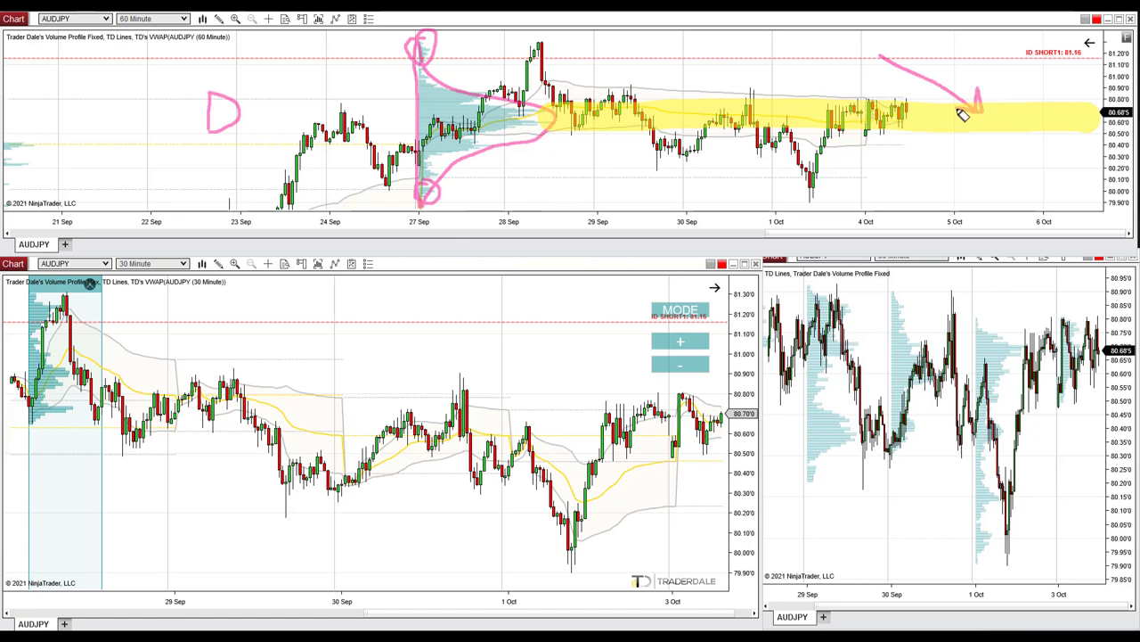
mouse_move(898, 197)
mouse_down()
mouse_move(940, 161)
mouse_move(916, 164)
mouse_move(945, 171)
mouse_up()
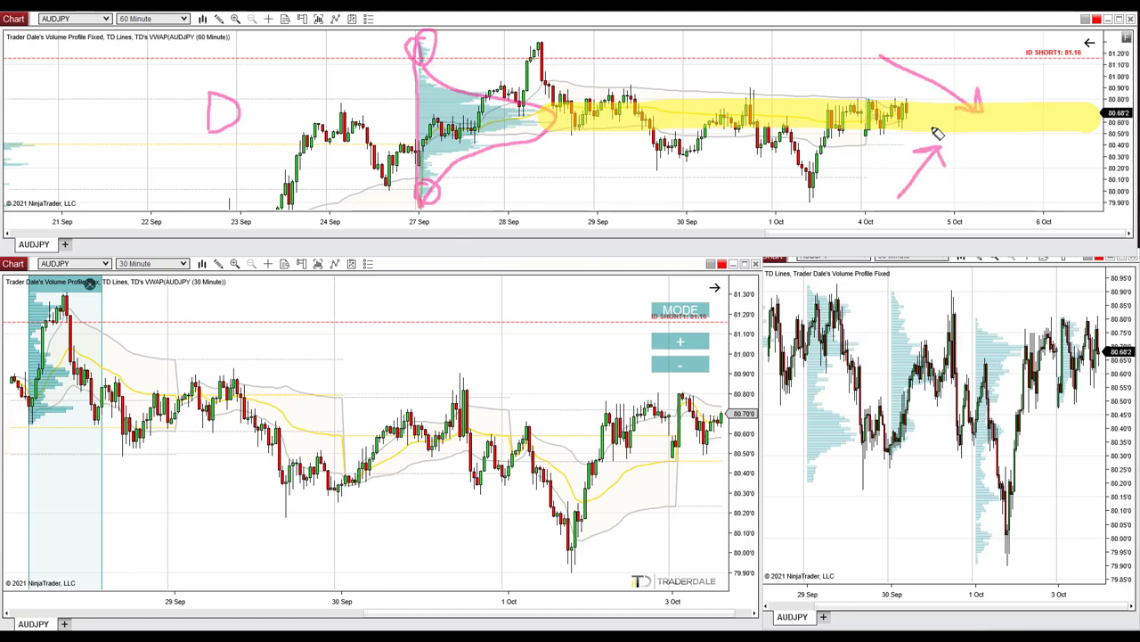
mouse_move(961, 110)
mouse_down()
mouse_move(826, 131)
mouse_move(1003, 105)
mouse_up()
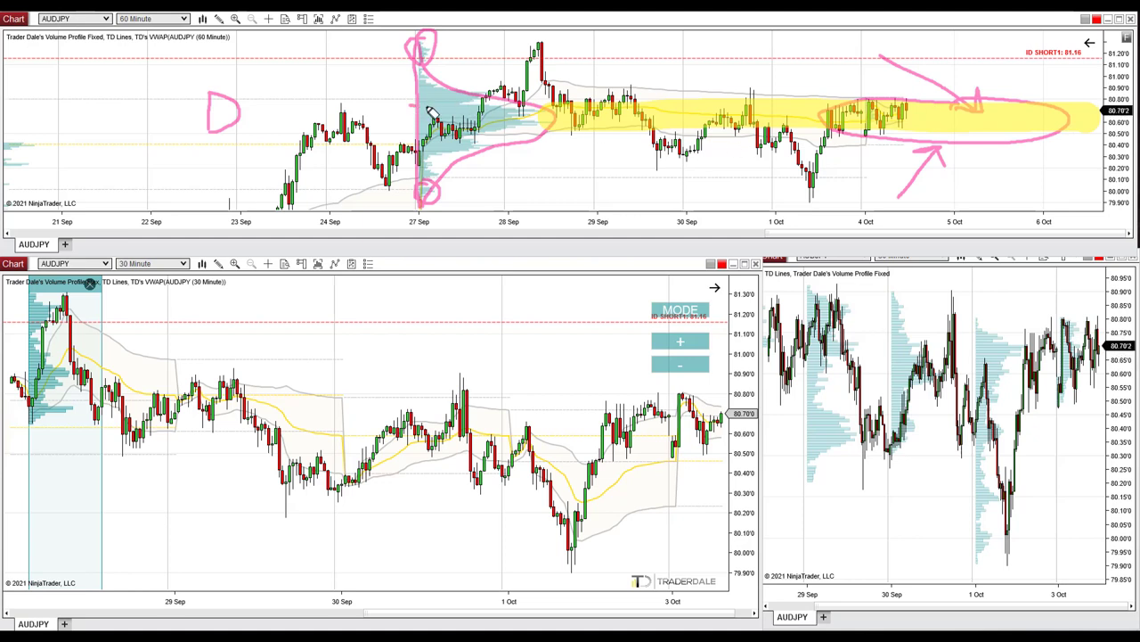
Step: Draw pink horizontal lines along the heavy-volume zone's upper and lower edges and re-circle the profile's two thin ends
drag(412, 105, 973, 105)
mouse_move(405, 143)
mouse_down()
mouse_move(963, 145)
mouse_move(1074, 134)
mouse_up()
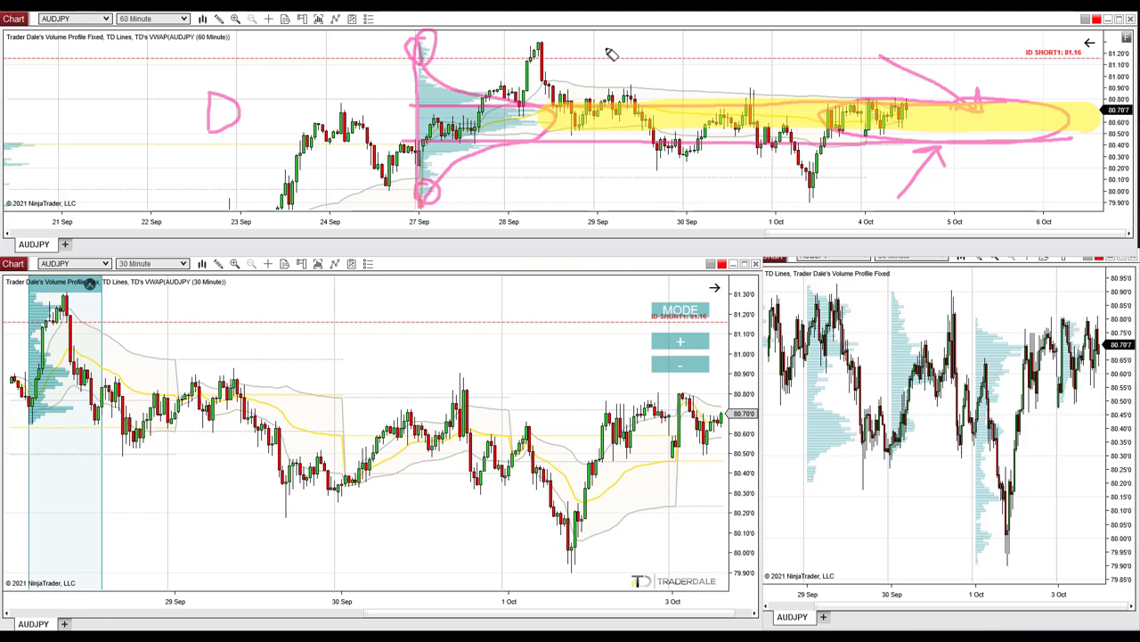
mouse_move(429, 42)
mouse_down()
mouse_move(425, 68)
mouse_move(426, 40)
mouse_up()
drag(426, 189, 428, 184)
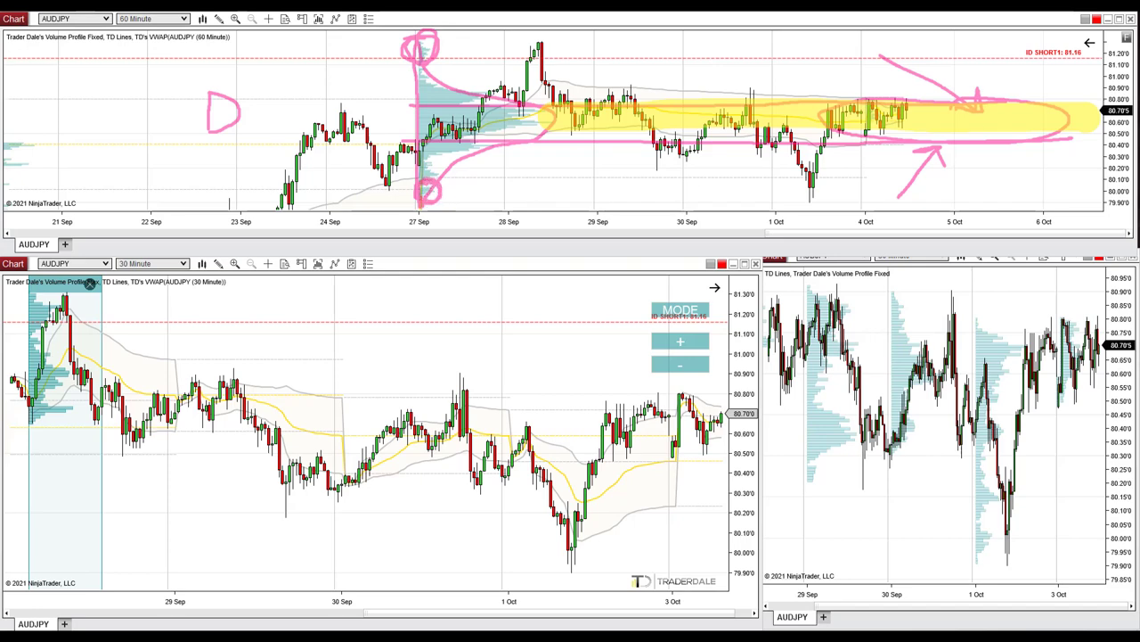
Step: Clear the annotations and mark the profile's thin upper end and the 28 Sep price rejection in pink on the 60-minute chart
key(Escape)
drag(388, 308, 542, 312)
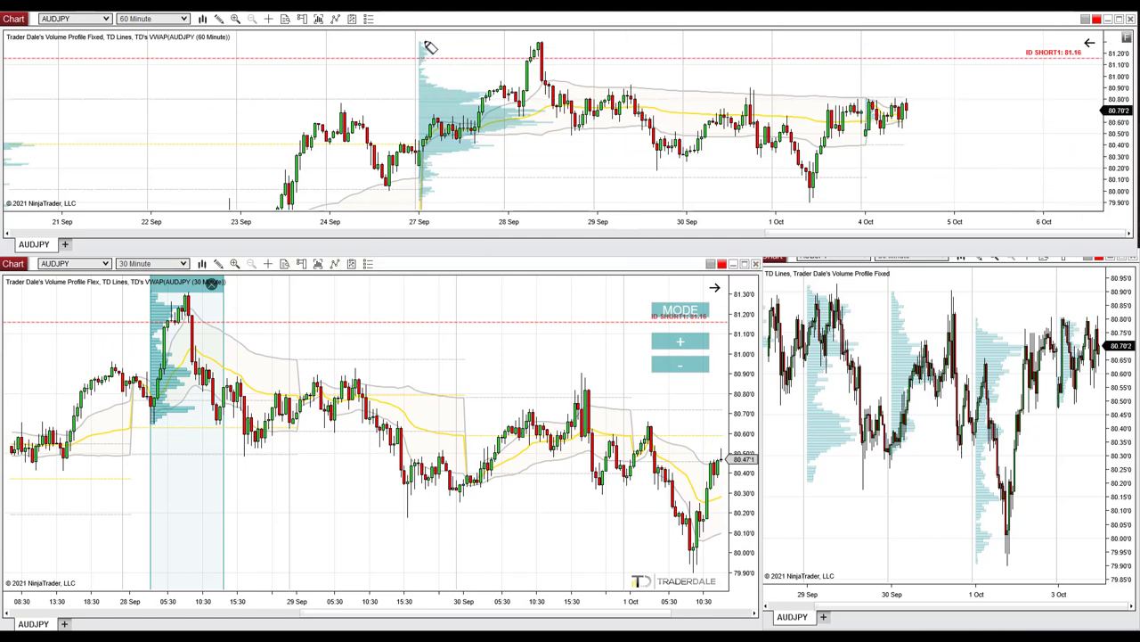
drag(431, 48, 438, 69)
mouse_move(508, 116)
mouse_down()
mouse_move(531, 78)
mouse_move(552, 79)
mouse_move(559, 102)
mouse_up()
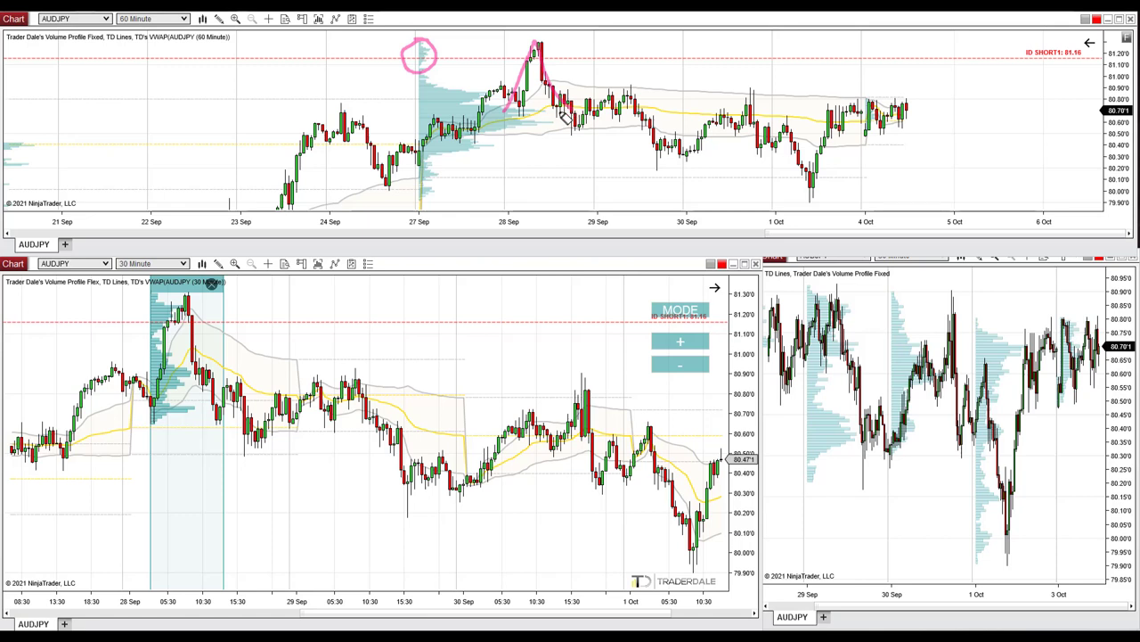
Step: Point an arrow to the 30-minute chart, circle its timeframe, and mark the 28 Sep rejection and upper volume cluster there
mouse_move(454, 93)
mouse_down()
mouse_move(327, 166)
mouse_move(220, 279)
mouse_up()
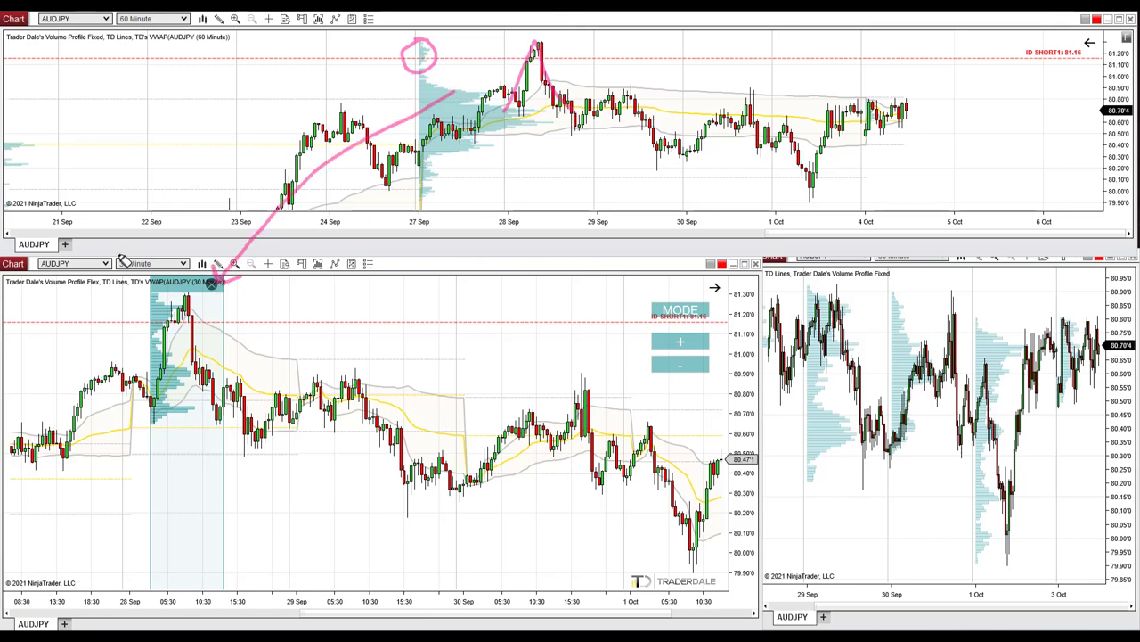
mouse_move(109, 265)
mouse_down()
mouse_move(159, 268)
mouse_move(111, 265)
mouse_up()
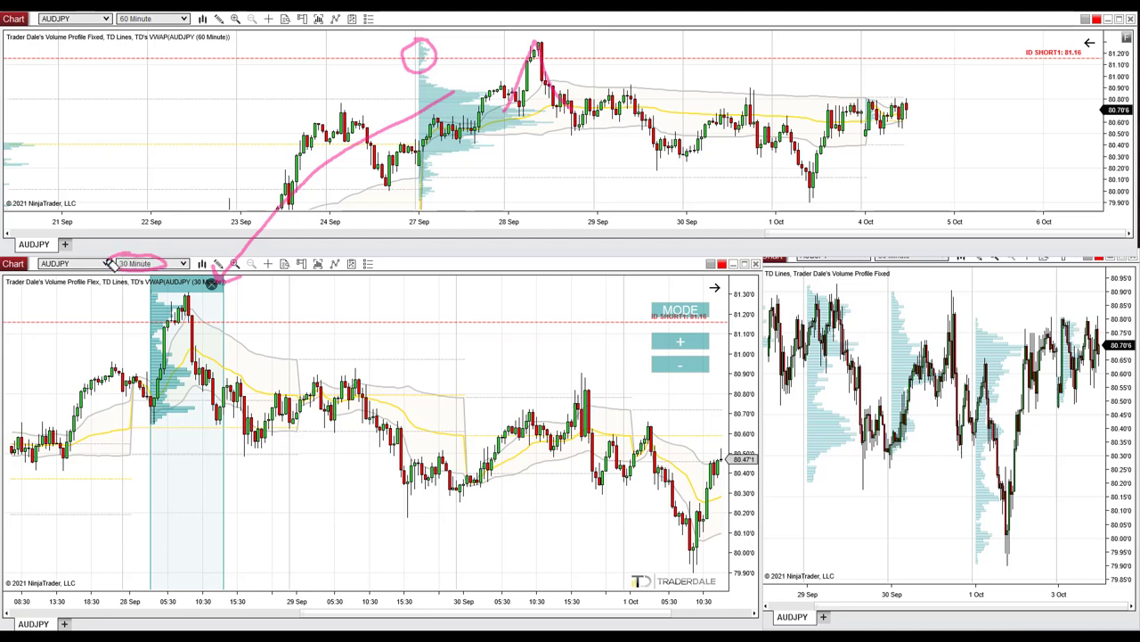
mouse_move(153, 417)
mouse_down()
mouse_move(176, 323)
mouse_move(191, 308)
mouse_move(230, 417)
mouse_up()
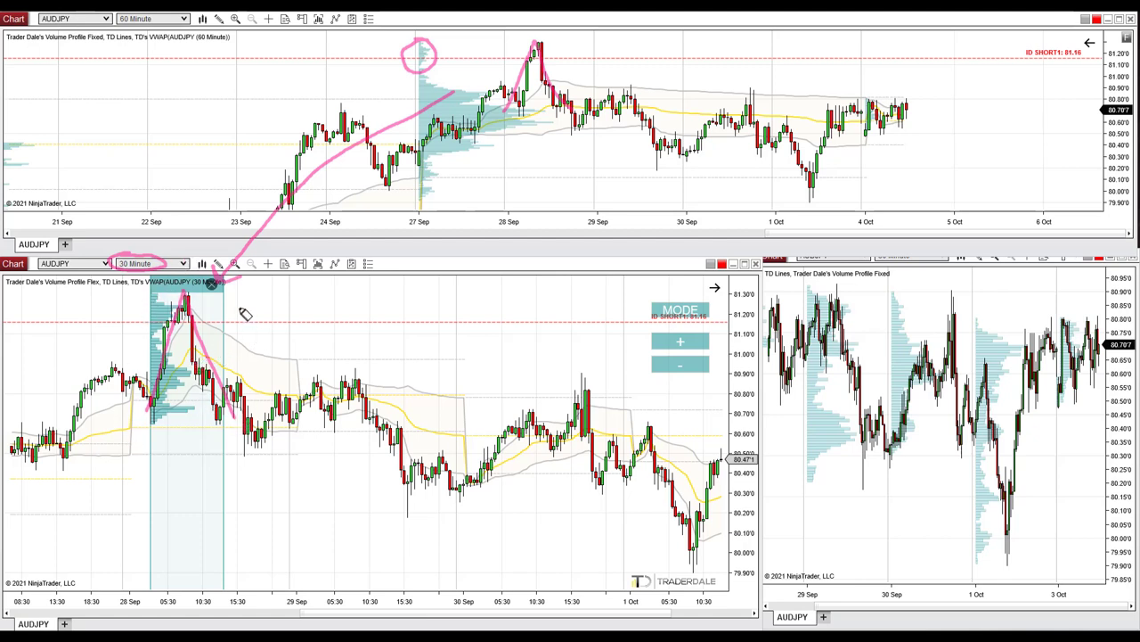
mouse_move(176, 306)
mouse_down()
mouse_move(144, 327)
mouse_move(160, 338)
mouse_move(206, 335)
mouse_move(207, 317)
mouse_move(169, 325)
mouse_up()
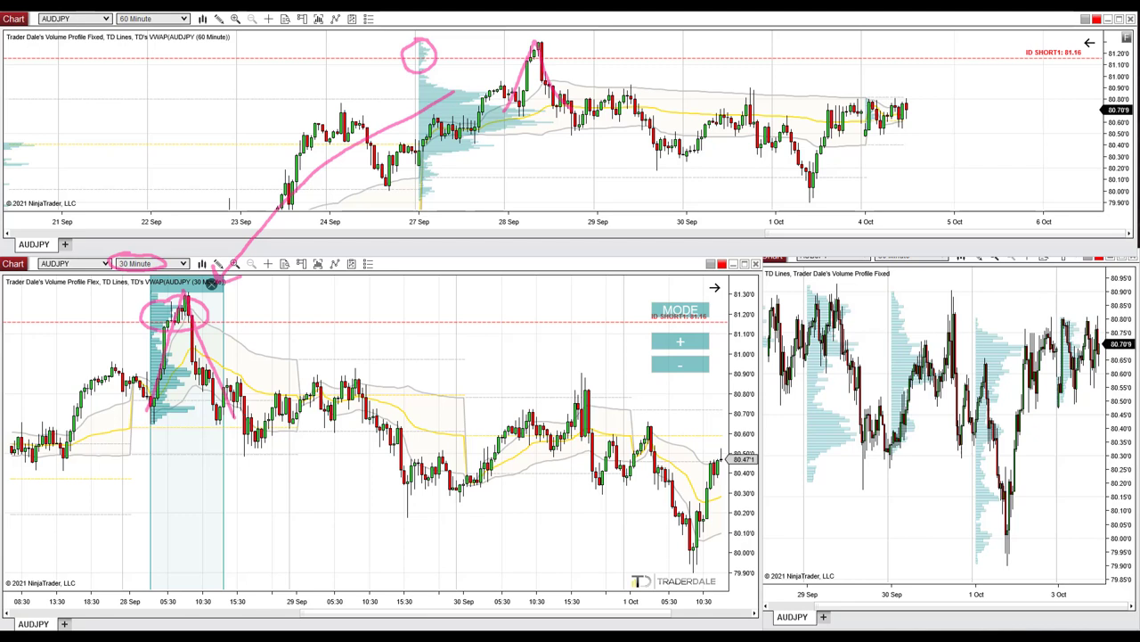
Step: Clear the annotations and redraw the 30-minute chart's upper volume cluster, the rise and the sell-off arrow in pink
key(e)
mouse_move(144, 415)
mouse_down()
mouse_move(190, 306)
mouse_move(154, 316)
mouse_move(151, 332)
mouse_move(176, 331)
mouse_move(171, 301)
mouse_up()
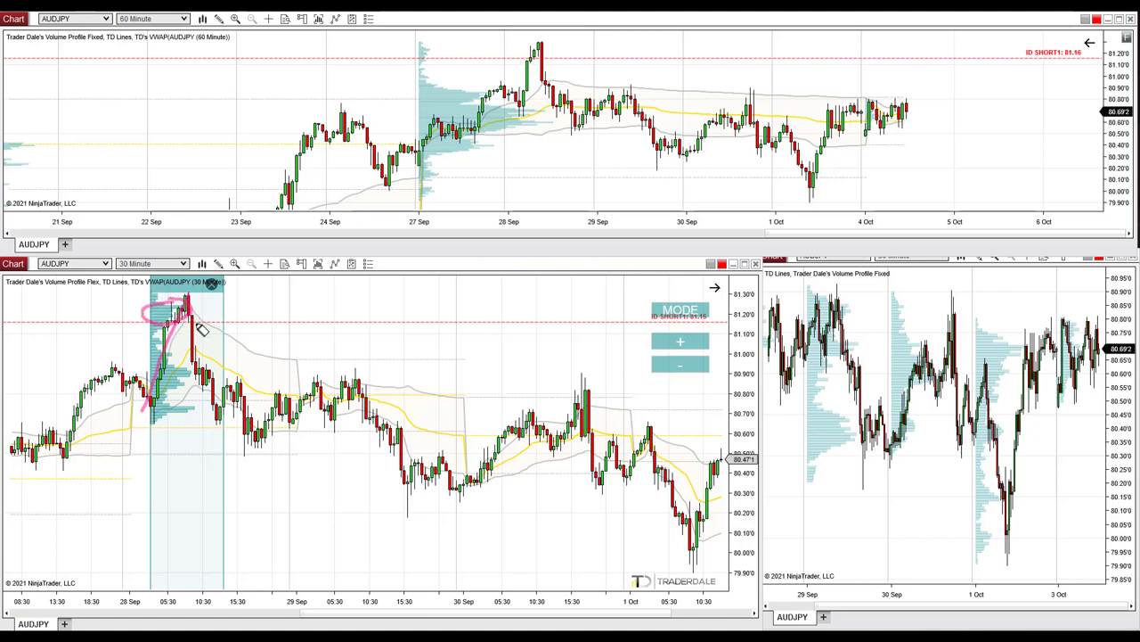
mouse_move(189, 308)
mouse_down()
mouse_move(239, 457)
mouse_move(222, 449)
mouse_up()
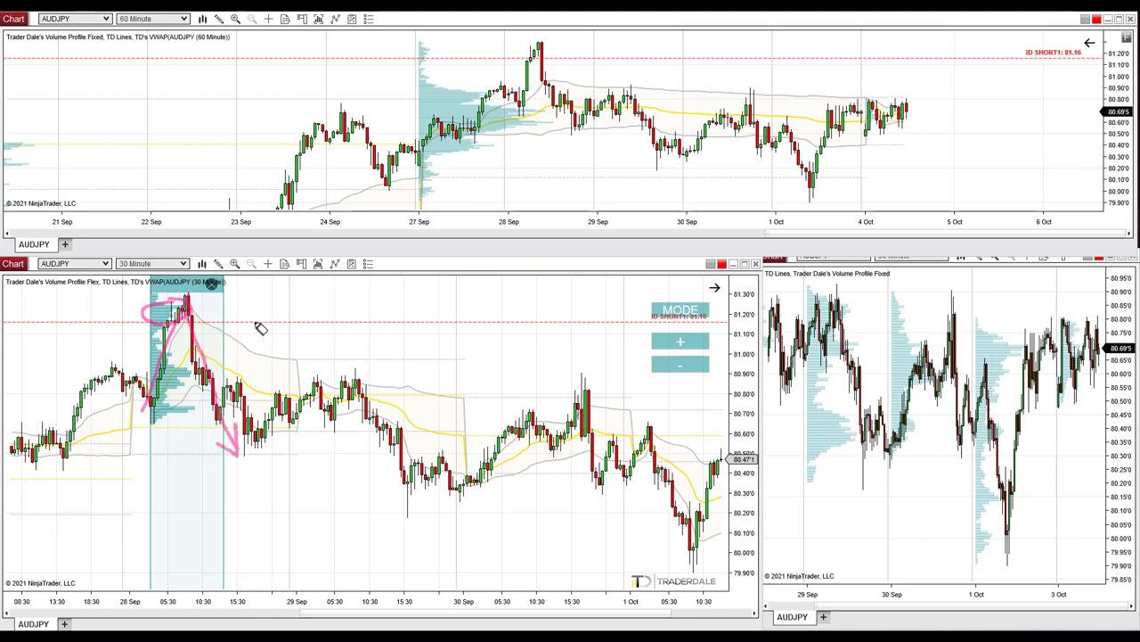
Step: Extend a pink line along the ID SHORT1 level at 81.16 on the 30-minute chart and circle its price label
drag(191, 323, 764, 328)
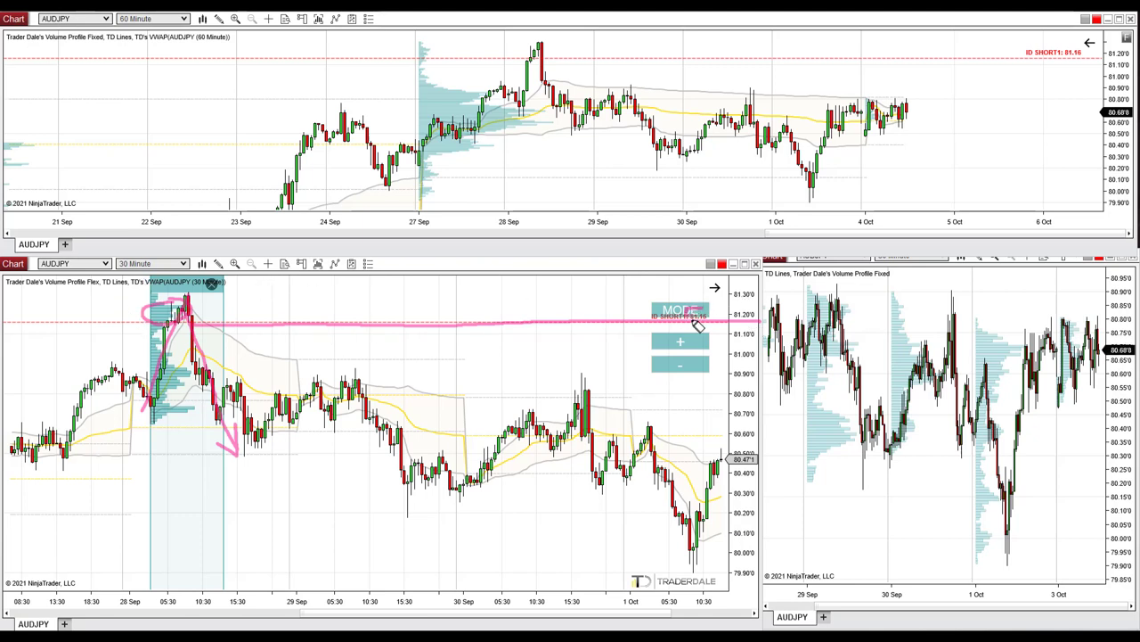
drag(697, 325, 696, 310)
Step: Sketch a rise to the lined ID SHORT1 level and a drop from it on the 60-minute chart, circling the profile's thin upper end
mouse_move(905, 113)
mouse_down()
mouse_move(944, 93)
mouse_move(963, 61)
mouse_up()
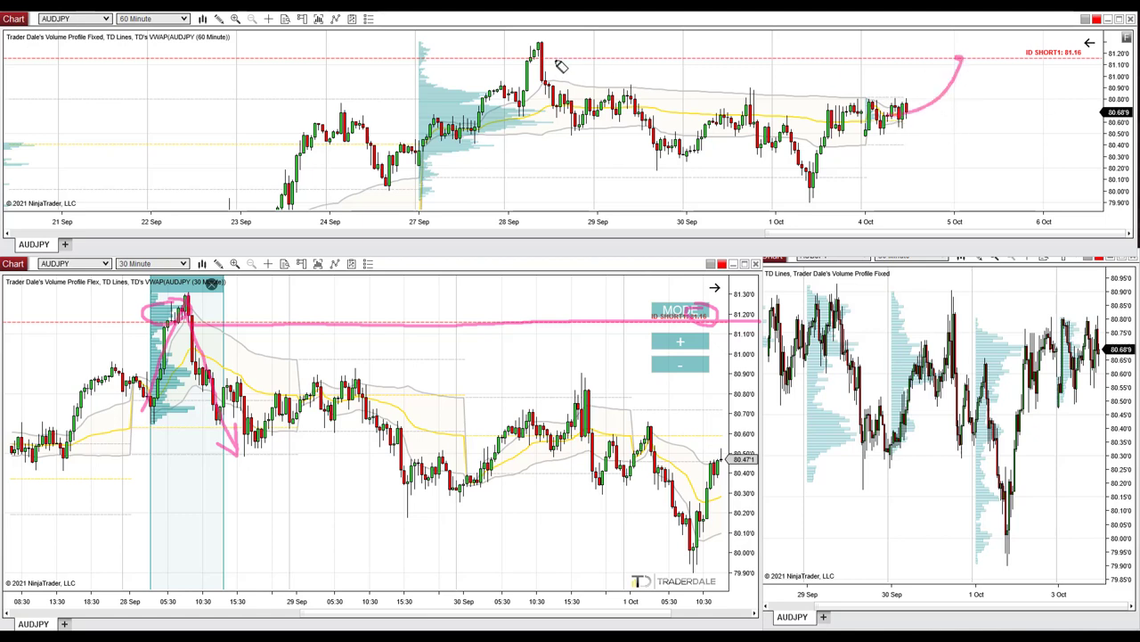
drag(556, 59, 964, 58)
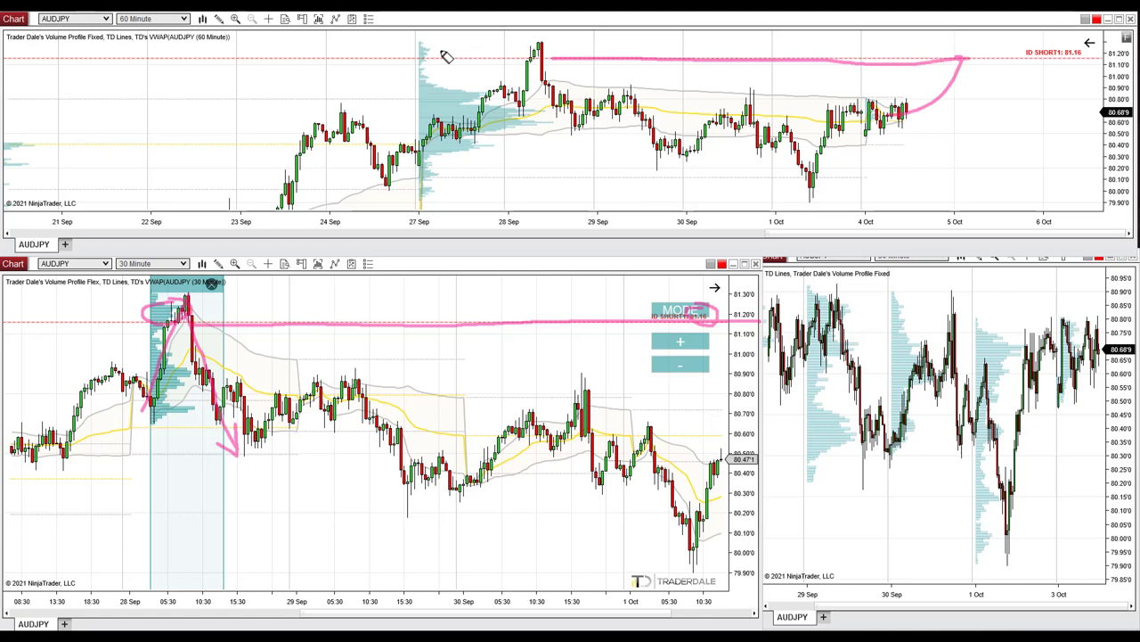
mouse_move(435, 41)
mouse_down()
mouse_move(408, 57)
mouse_move(424, 43)
mouse_up()
mouse_move(408, 57)
mouse_down()
mouse_move(431, 41)
mouse_move(405, 59)
mouse_up()
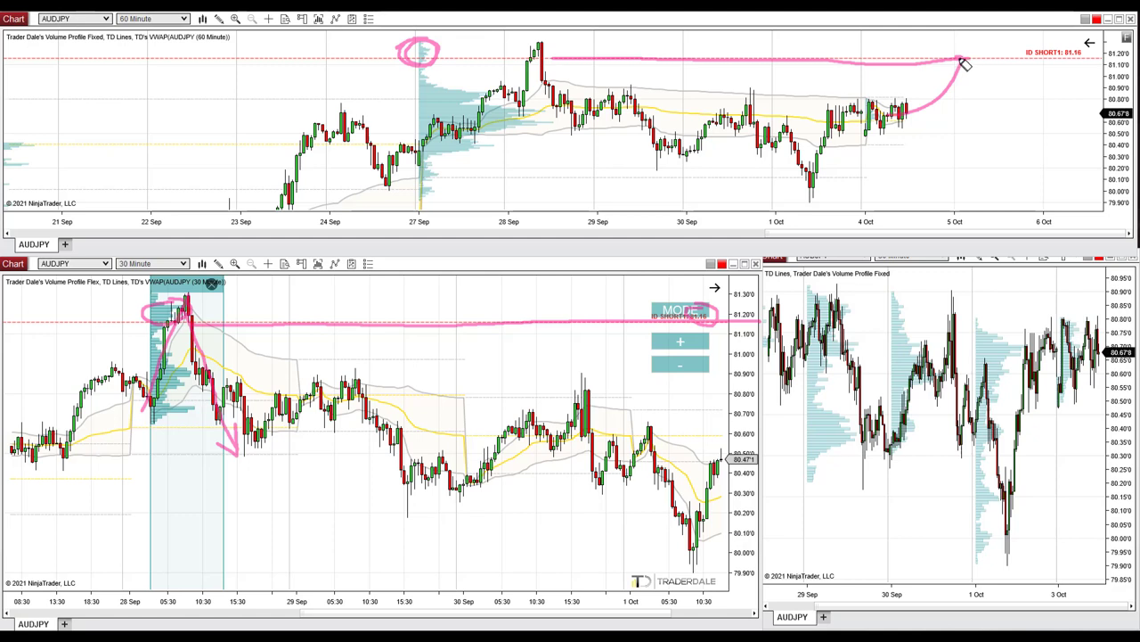
mouse_move(960, 59)
mouse_down()
mouse_move(990, 102)
mouse_move(966, 98)
mouse_up()
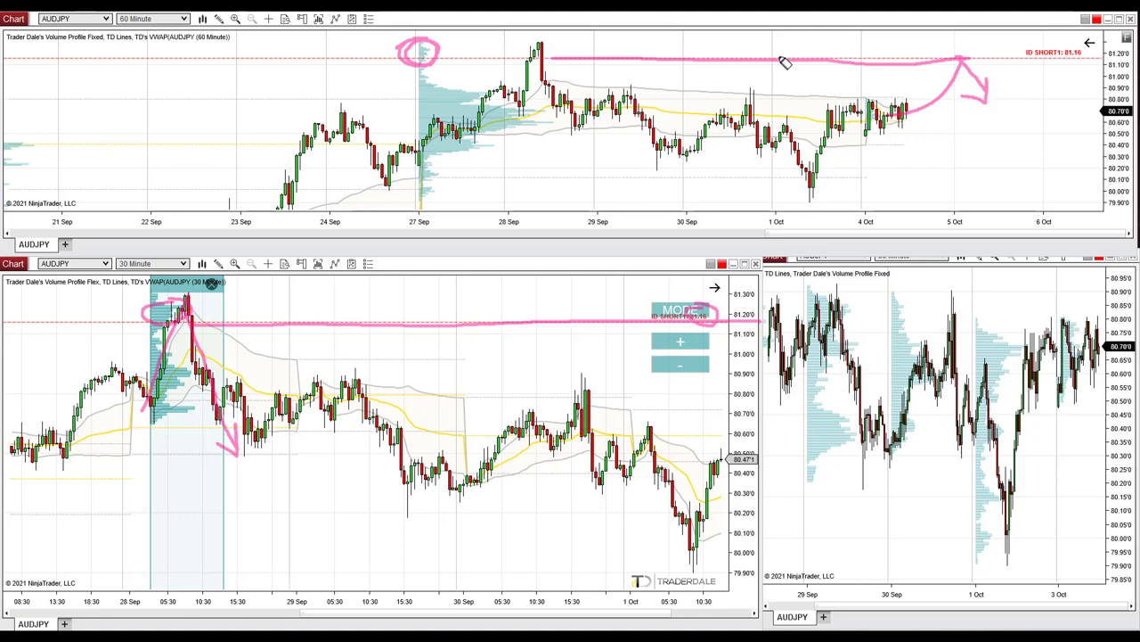
Step: Trace the 28 Sep rejection on the 60-minute chart and link the profile's upper end by arrow to the circled 30-minute volume cluster
mouse_move(484, 102)
mouse_down()
mouse_move(538, 42)
mouse_move(561, 106)
mouse_up()
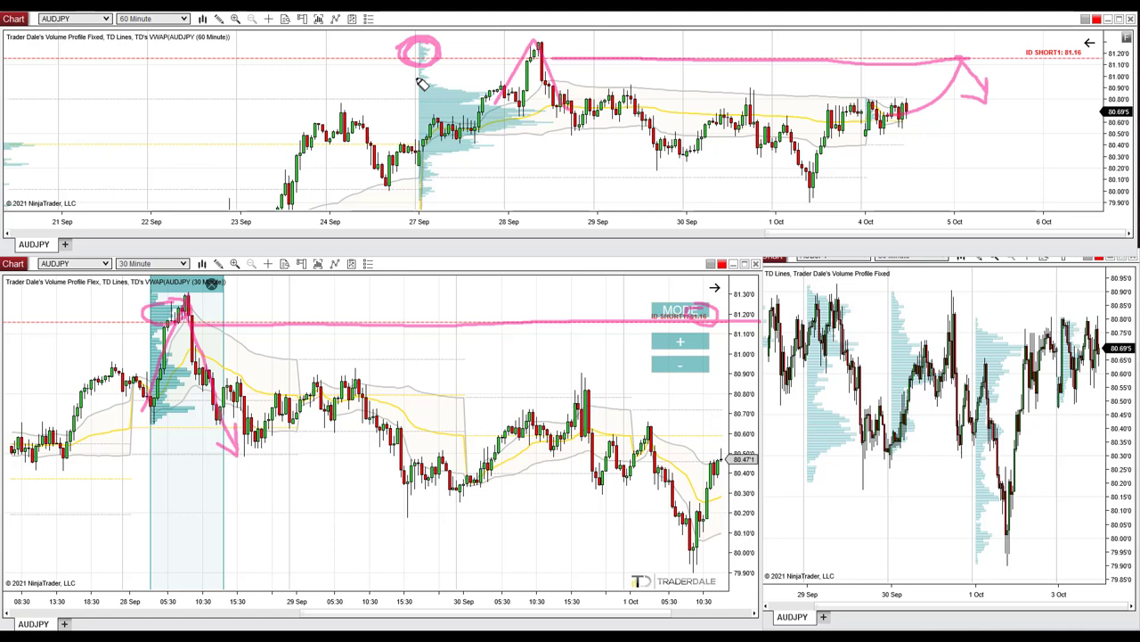
mouse_move(412, 71)
mouse_down()
mouse_move(239, 226)
mouse_move(212, 273)
mouse_up()
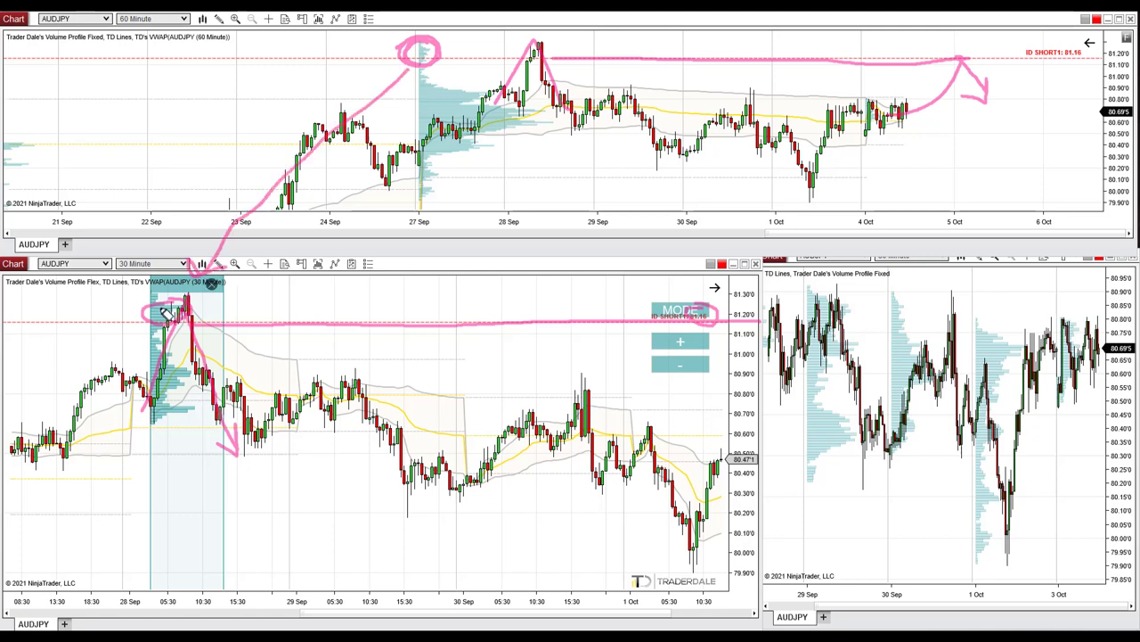
mouse_move(166, 312)
mouse_down()
mouse_move(141, 331)
mouse_move(196, 327)
mouse_move(179, 296)
mouse_up()
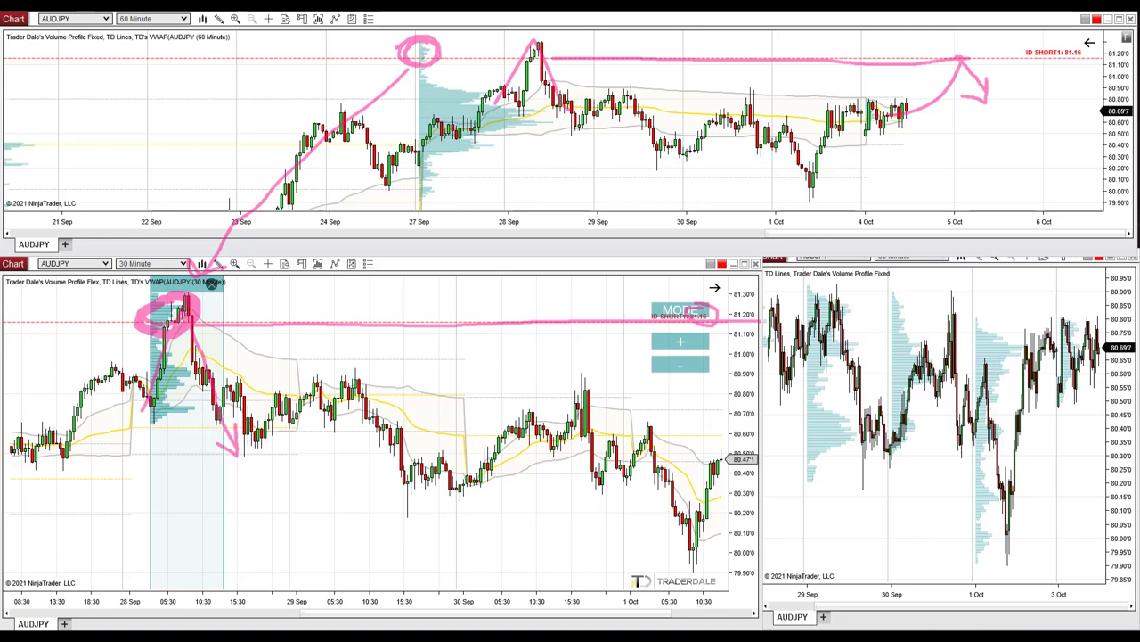
key(Escape)
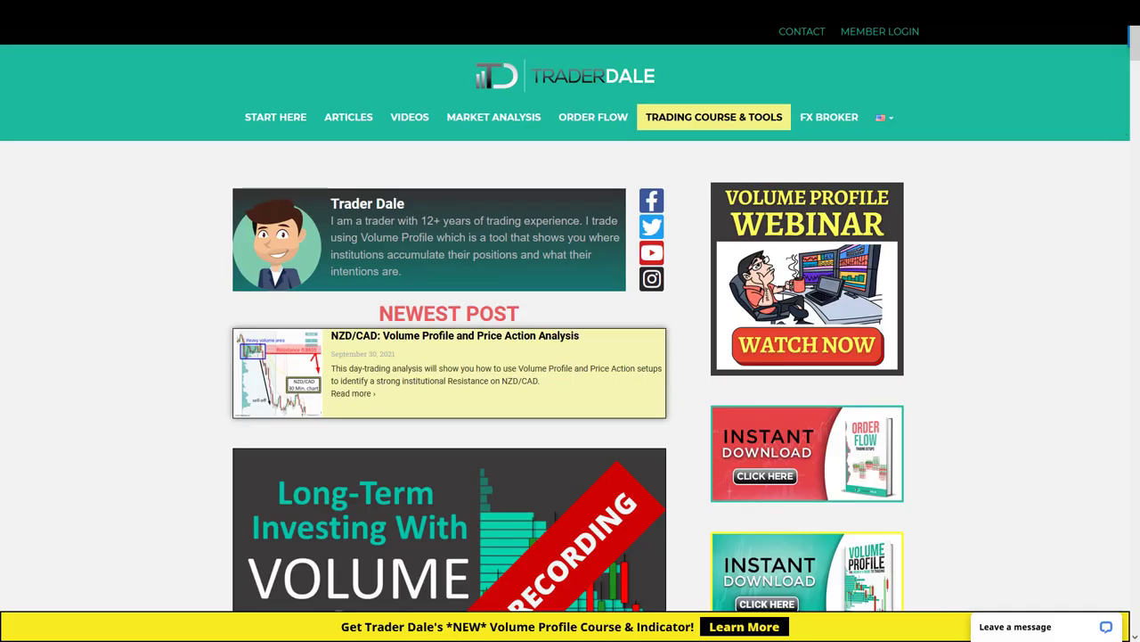
Step: Open the Trading Course & Tools page on the Trader Dale website and go to the Elite Pack offer
mouse_move(713, 107)
mouse_down()
mouse_move(636, 104)
mouse_move(639, 126)
mouse_move(699, 142)
mouse_move(790, 142)
mouse_move(780, 108)
mouse_move(695, 101)
mouse_up()
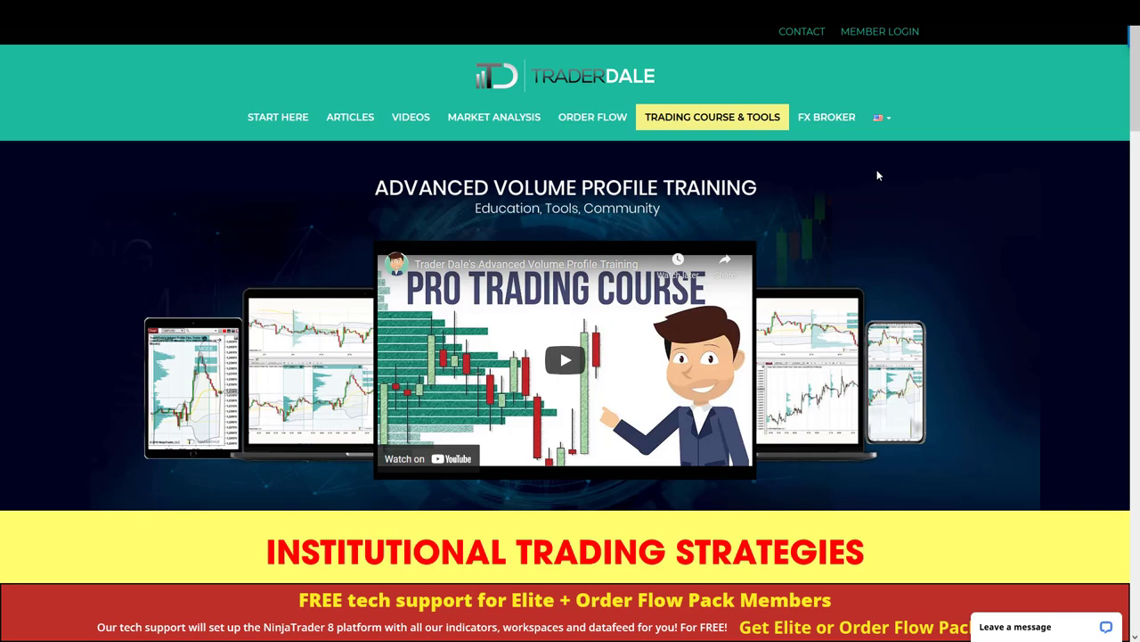
scroll(876, 174, down, 15)
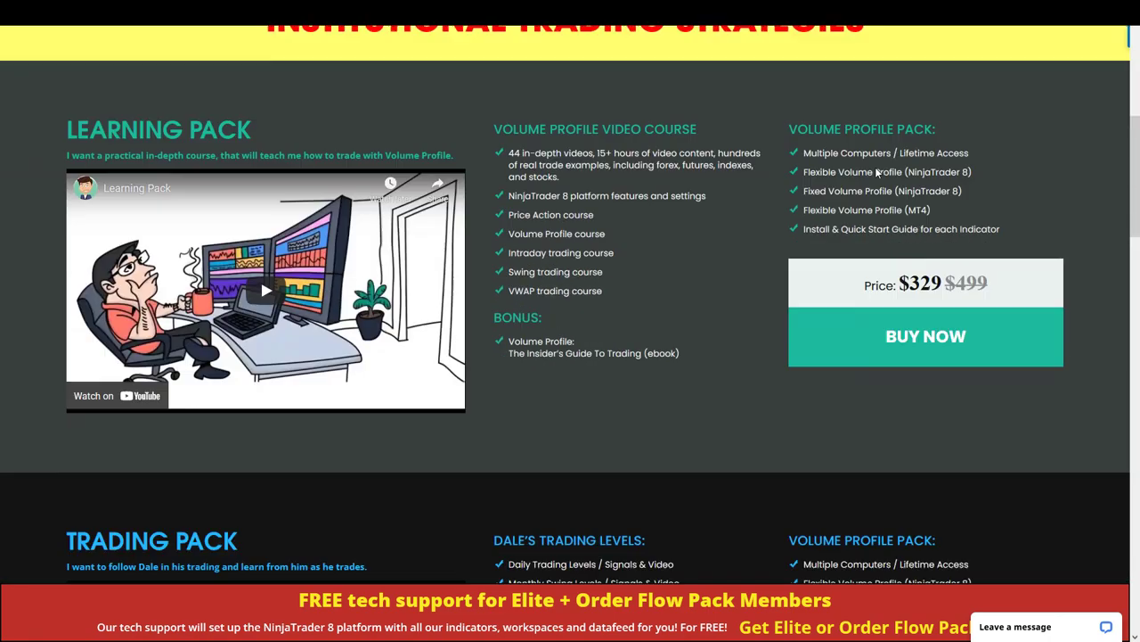
scroll(877, 175, down, 2)
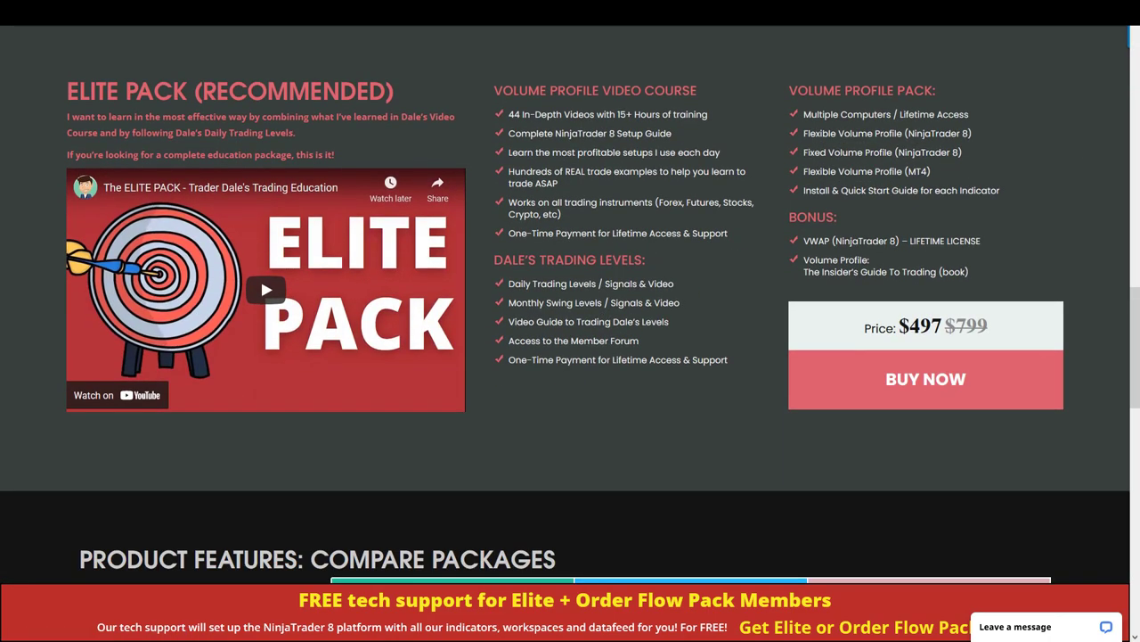
Step: Underline the Elite Pack, Video Course, Trading Levels and Volume Profile Pack headings in yellow and frame the Elite Pack video
drag(58, 111, 445, 118)
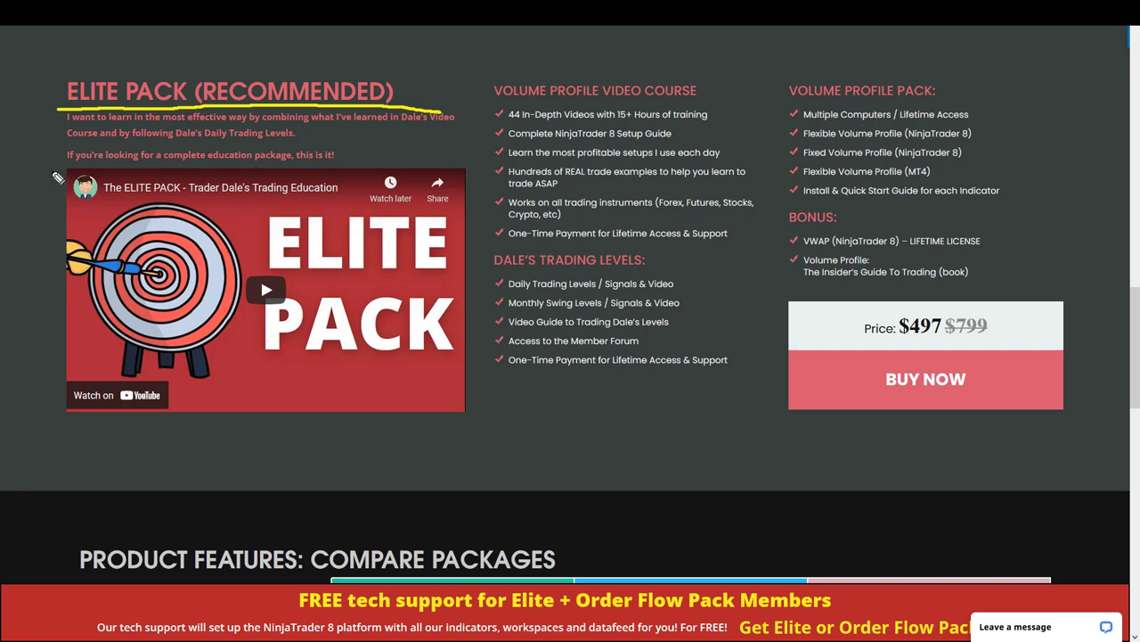
mouse_move(49, 174)
mouse_down()
mouse_move(461, 185)
mouse_move(471, 428)
mouse_move(392, 438)
mouse_move(66, 431)
mouse_move(55, 165)
mouse_up()
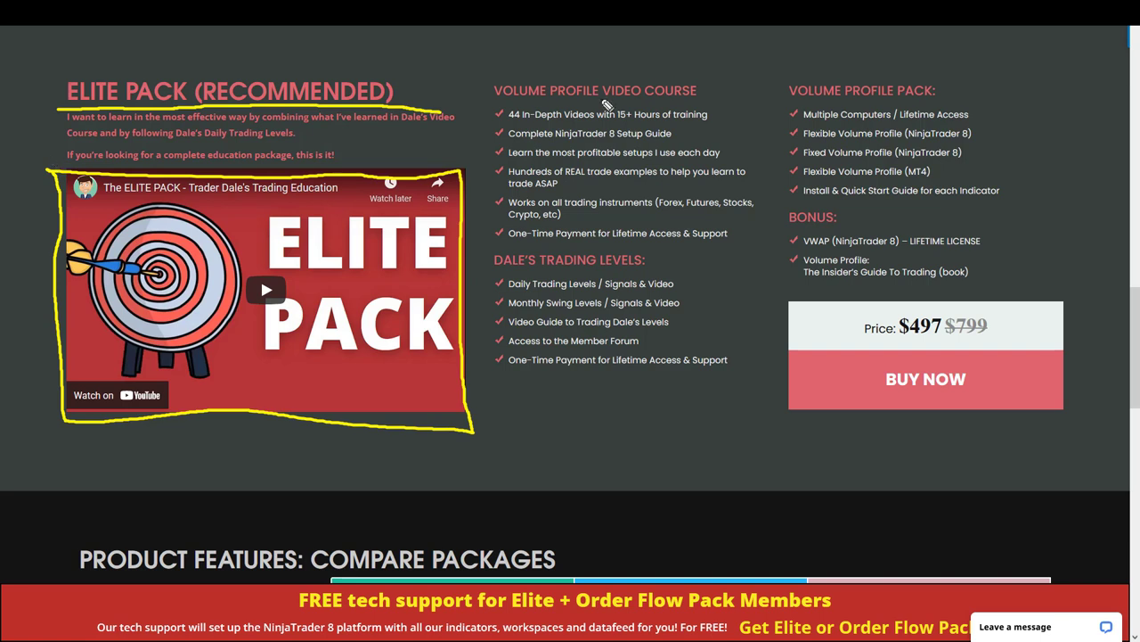
drag(592, 103, 715, 103)
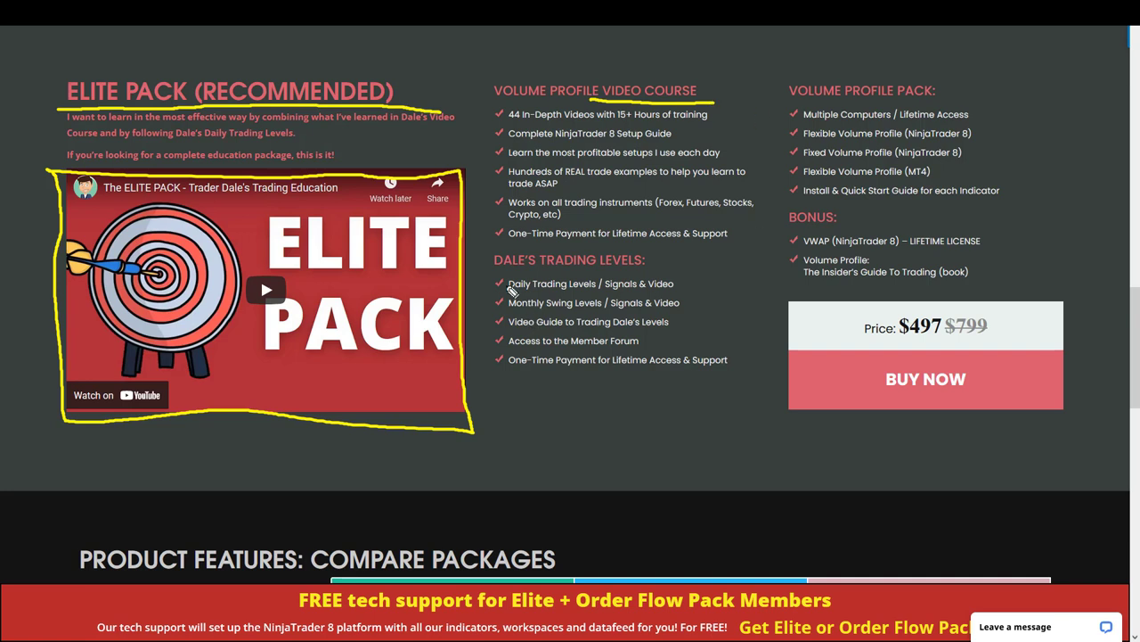
drag(496, 272, 651, 271)
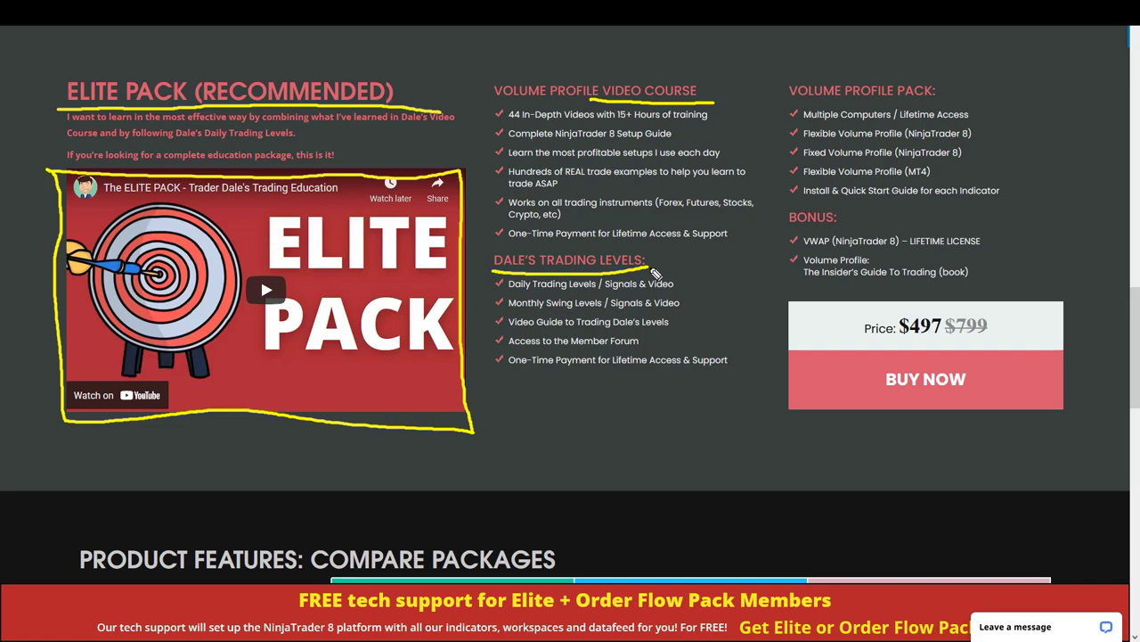
drag(782, 102, 958, 102)
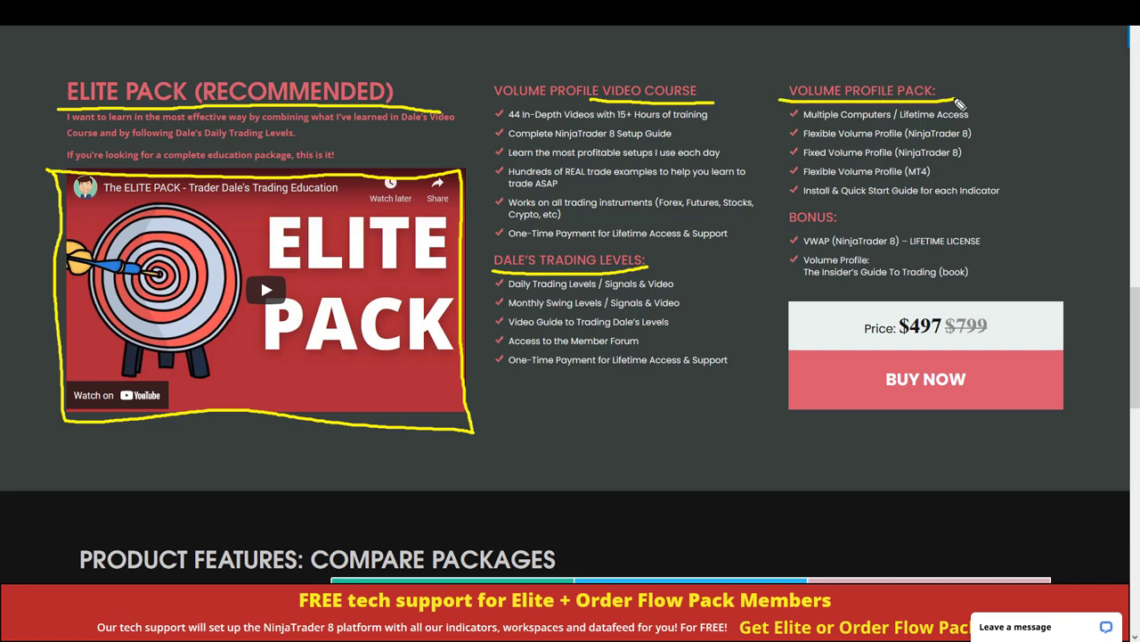